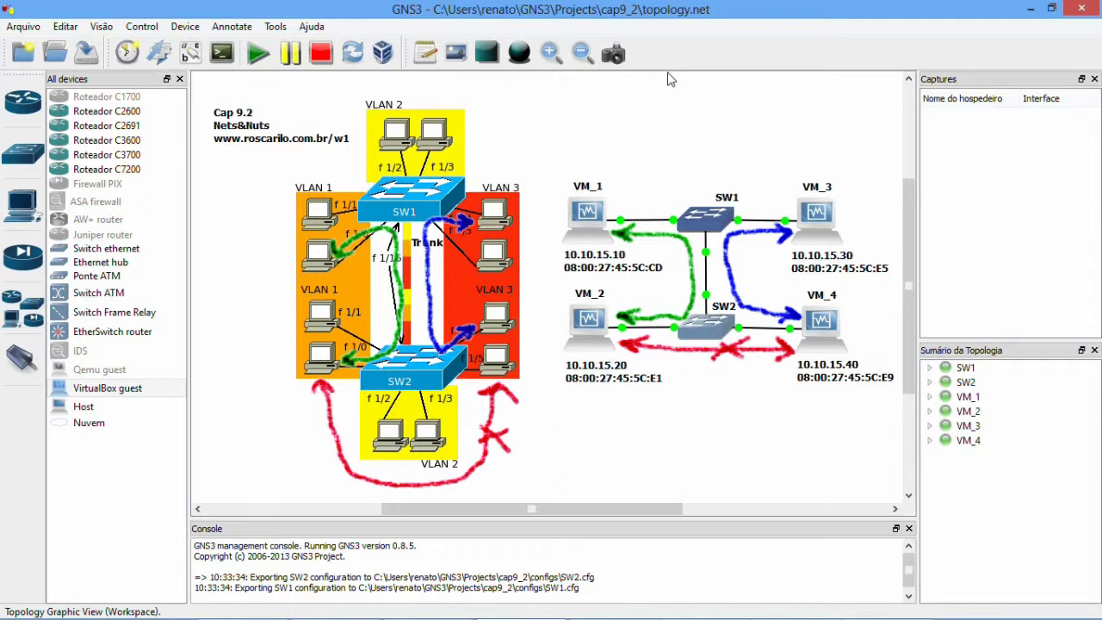
Ping 10.10.15.20 from the VM_1 terminal and 10.10.15.40 from the VM_3 terminal
{"action": "key", "text": "Escape"}
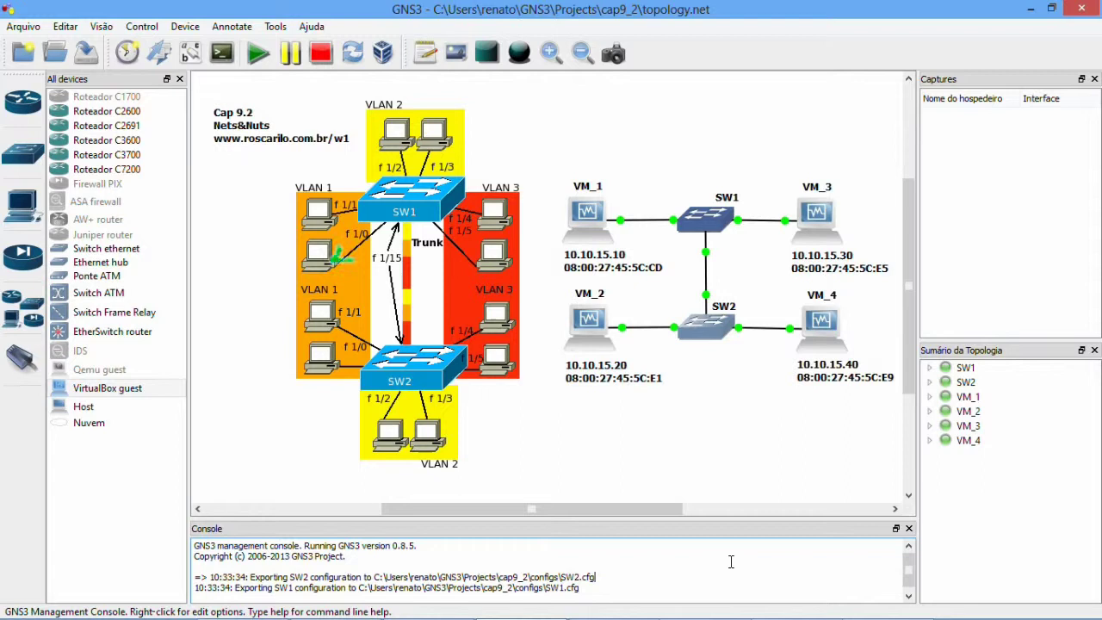
{"action": "mouse_move", "coordinate": [680, 612]}
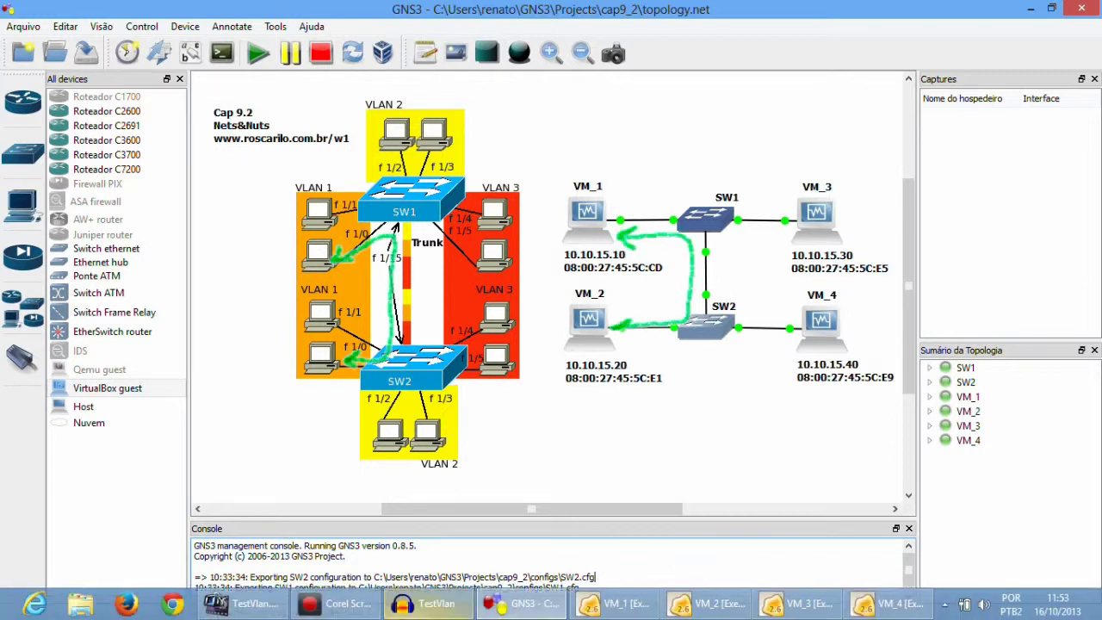
{"action": "left_click", "coordinate": [628, 609]}
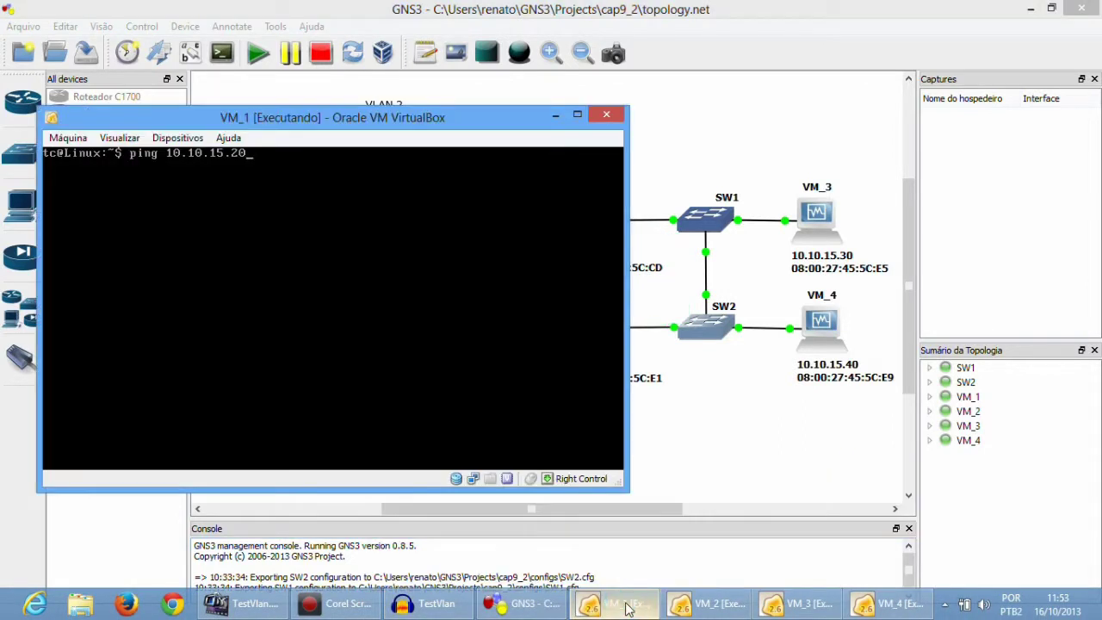
{"action": "key", "text": "Return"}
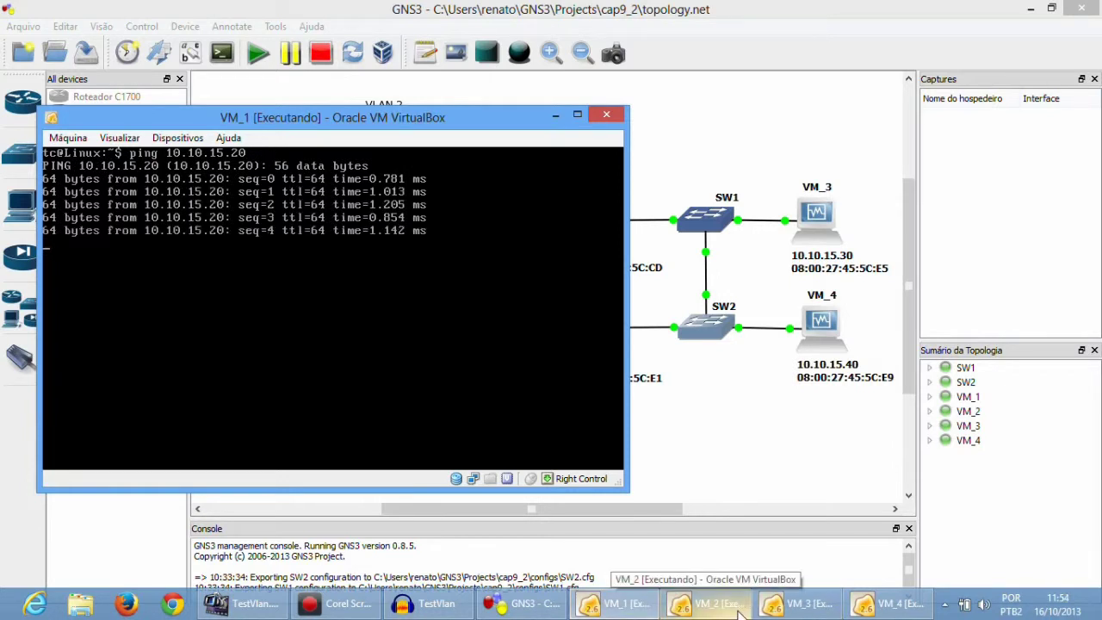
{"action": "left_click", "coordinate": [792, 607]}
{"action": "key", "text": "Return"}
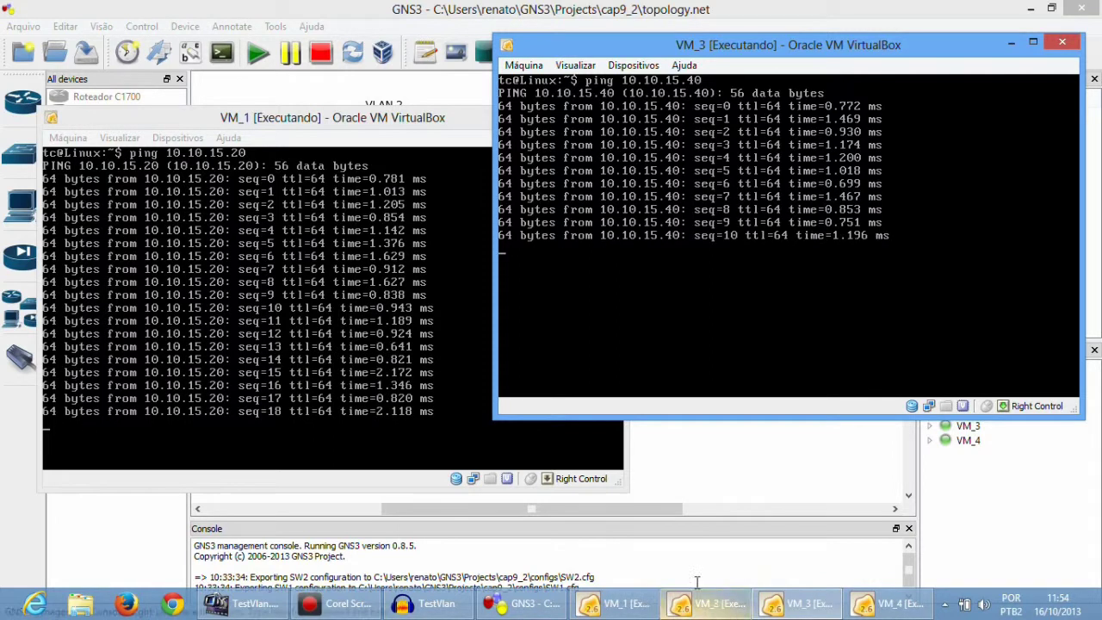
Ping VM_4 at 10.10.15.40 from the VM_2 terminal to test connectivity between the two VLANs
{"action": "left_click", "coordinate": [778, 461]}
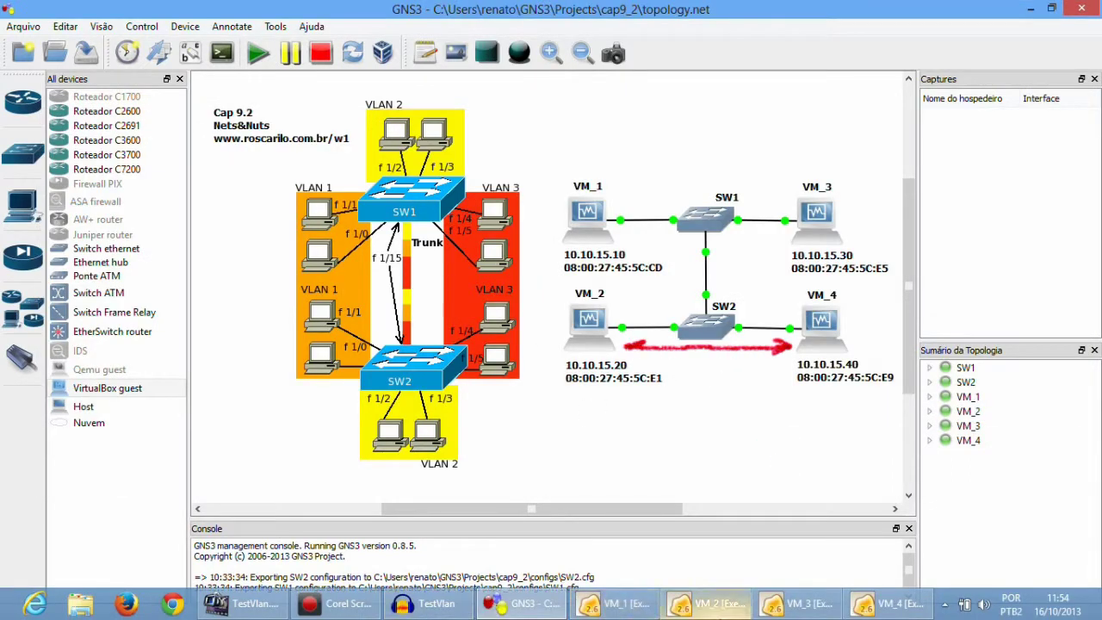
{"action": "mouse_move", "coordinate": [770, 598]}
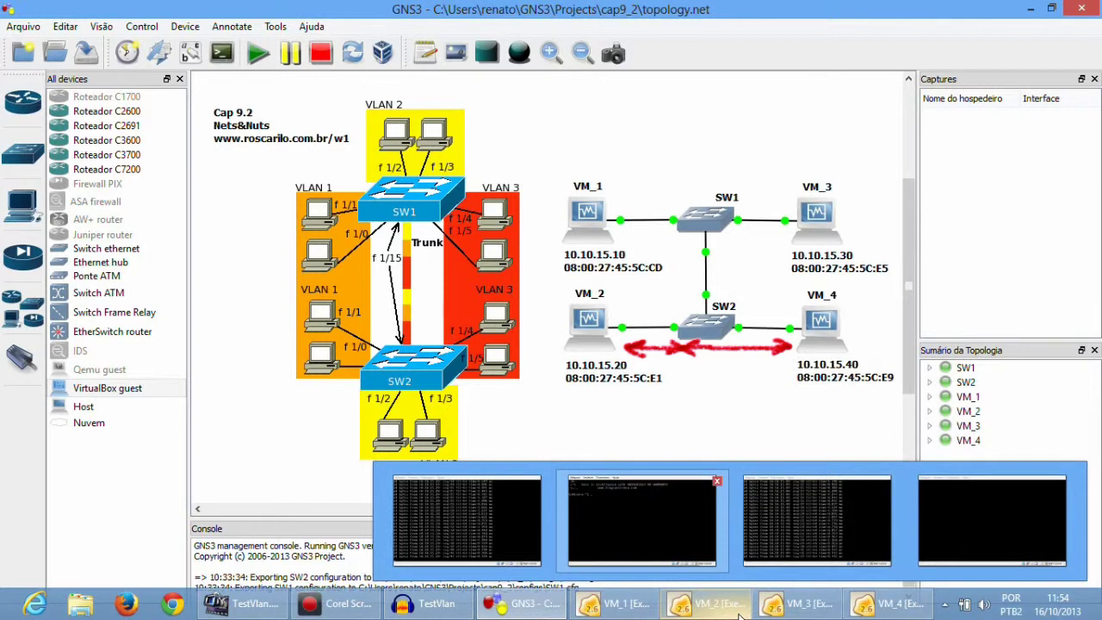
{"action": "left_click", "coordinate": [738, 614]}
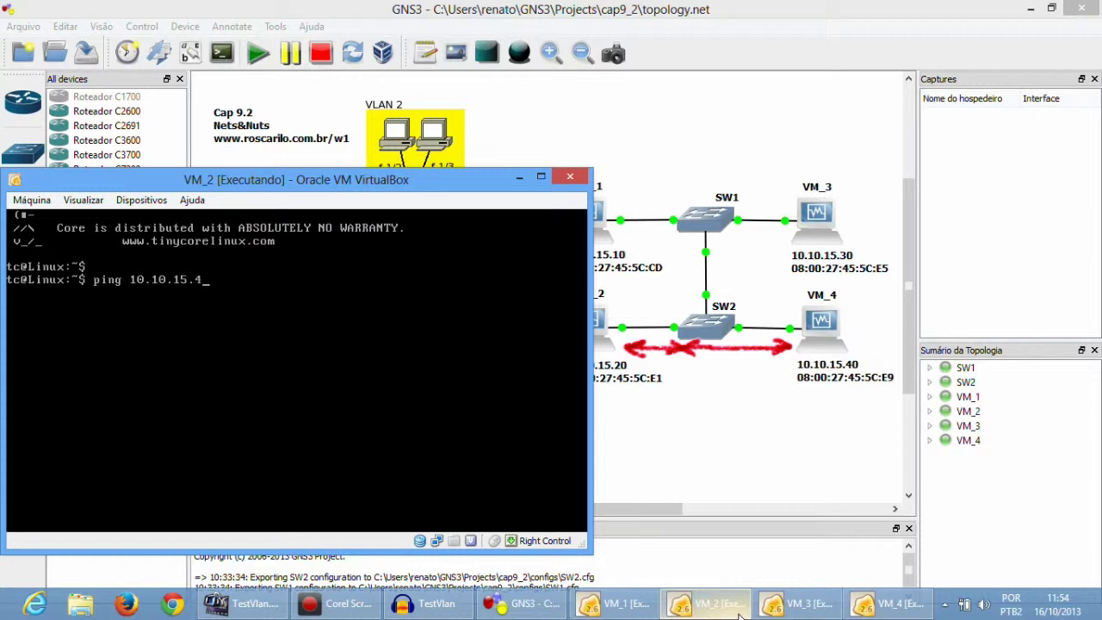
{"action": "key", "text": "Return"}
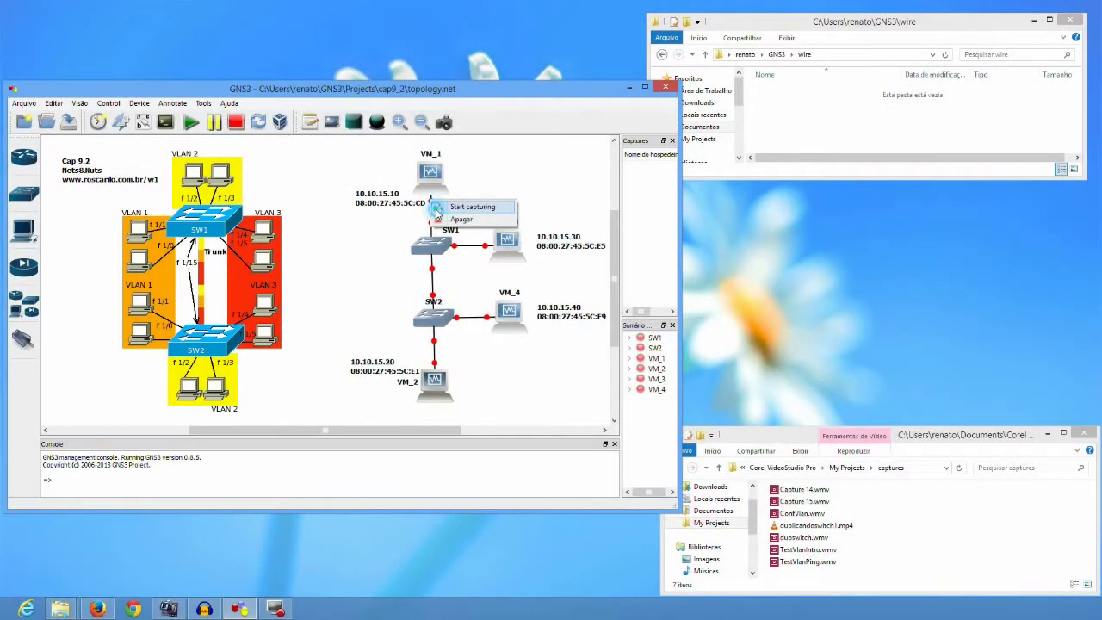
Set up packet captures on the VM_1–SW1 link with source VM_1 e0 and the VM_2–SW2 link with source VM_2 e0
{"action": "left_click", "coordinate": [457, 207]}
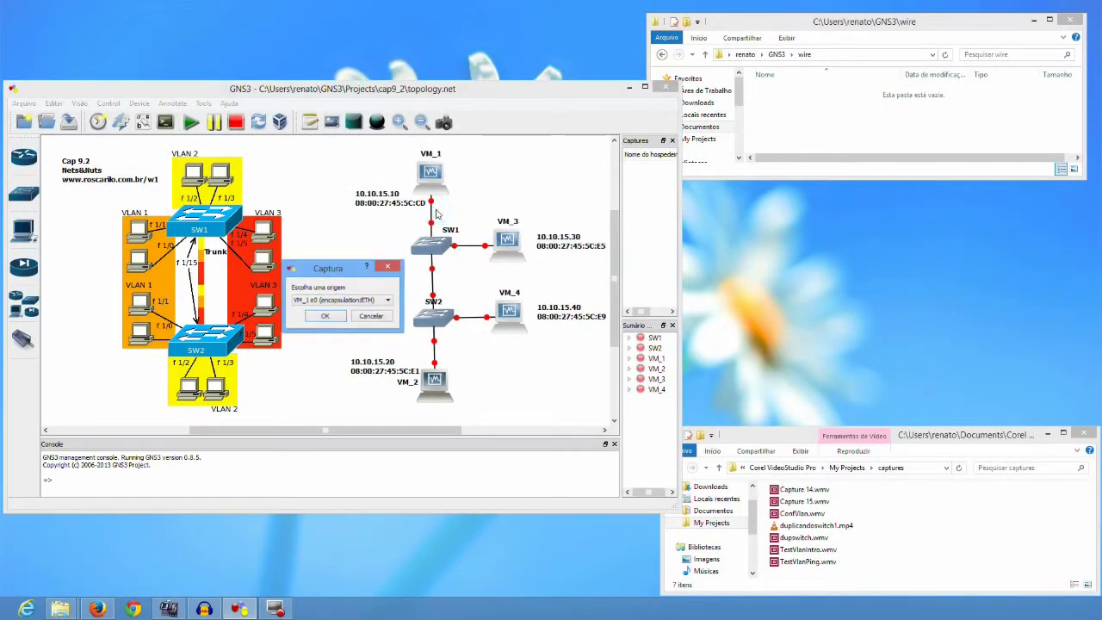
{"action": "left_click", "coordinate": [326, 315]}
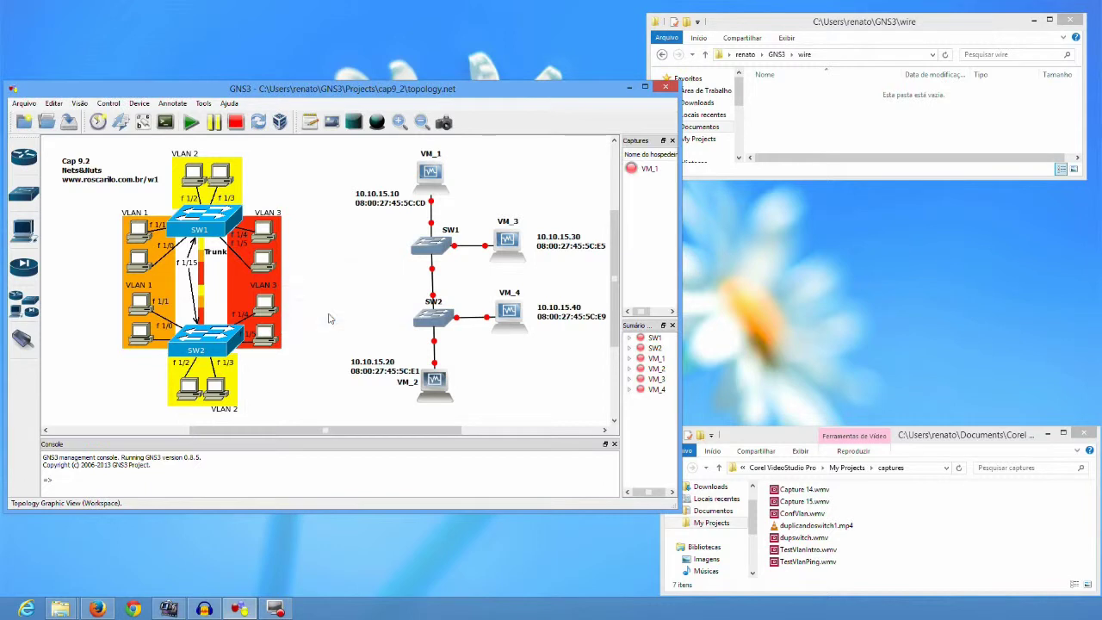
{"action": "right_click", "coordinate": [430, 392]}
{"action": "left_click", "coordinate": [434, 365]}
{"action": "right_click", "coordinate": [435, 366]}
{"action": "left_click", "coordinate": [445, 368]}
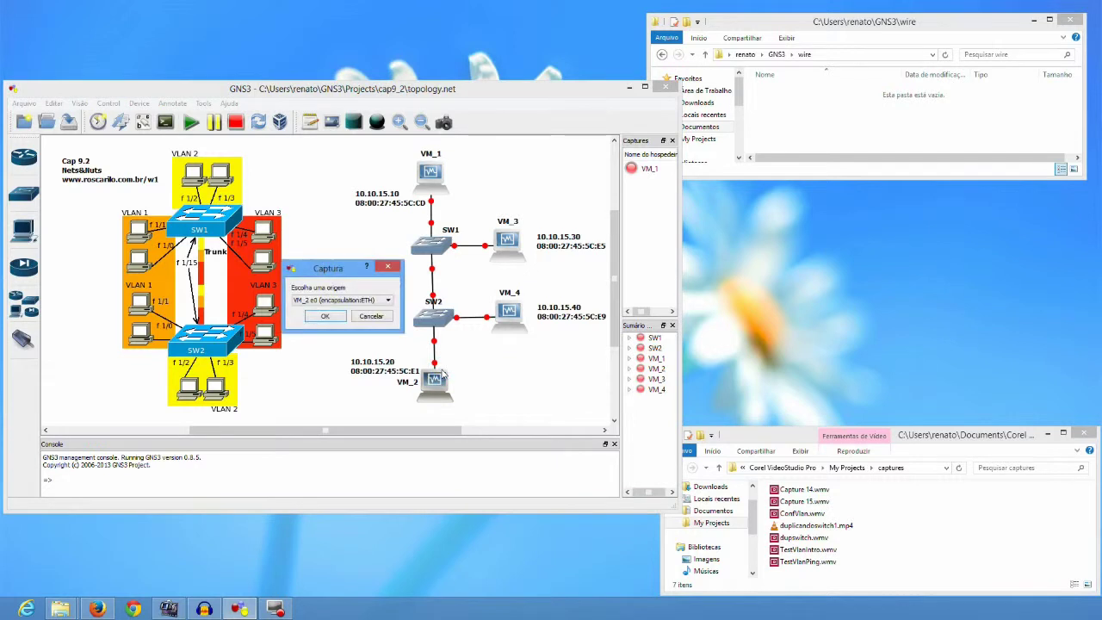
{"action": "left_click", "coordinate": [325, 317]}
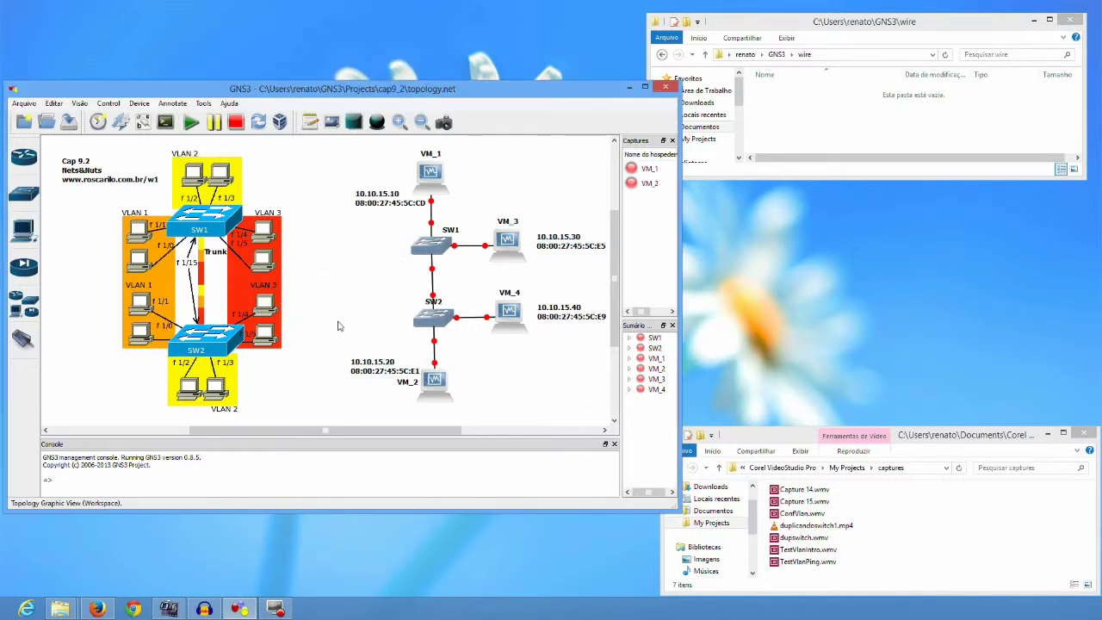
Try to start a packet capture on the link between SW1 and SW2
{"action": "right_click", "coordinate": [433, 272]}
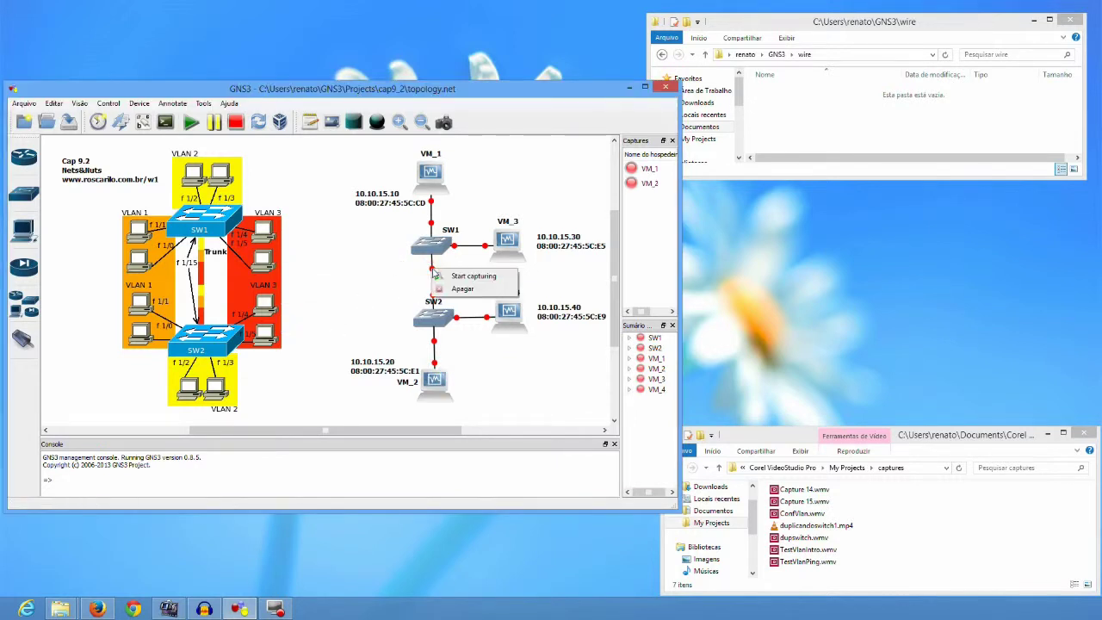
{"action": "left_click", "coordinate": [446, 274]}
{"action": "left_click", "coordinate": [334, 318]}
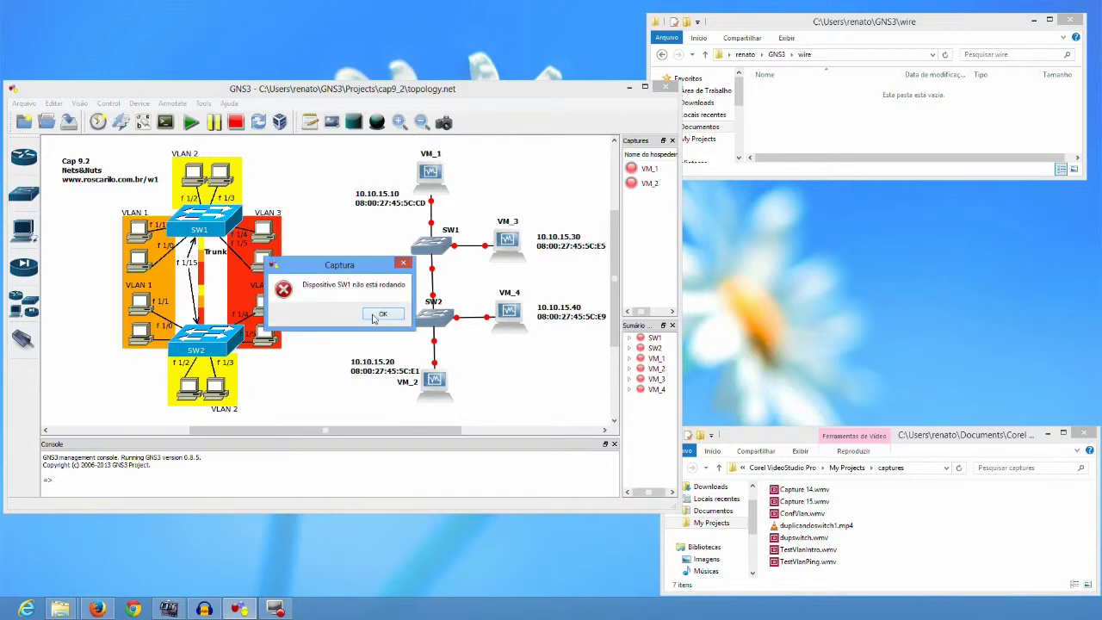
{"action": "left_click", "coordinate": [374, 317]}
Start the switches SW1 and SW2 in the topology
{"action": "right_click", "coordinate": [434, 247]}
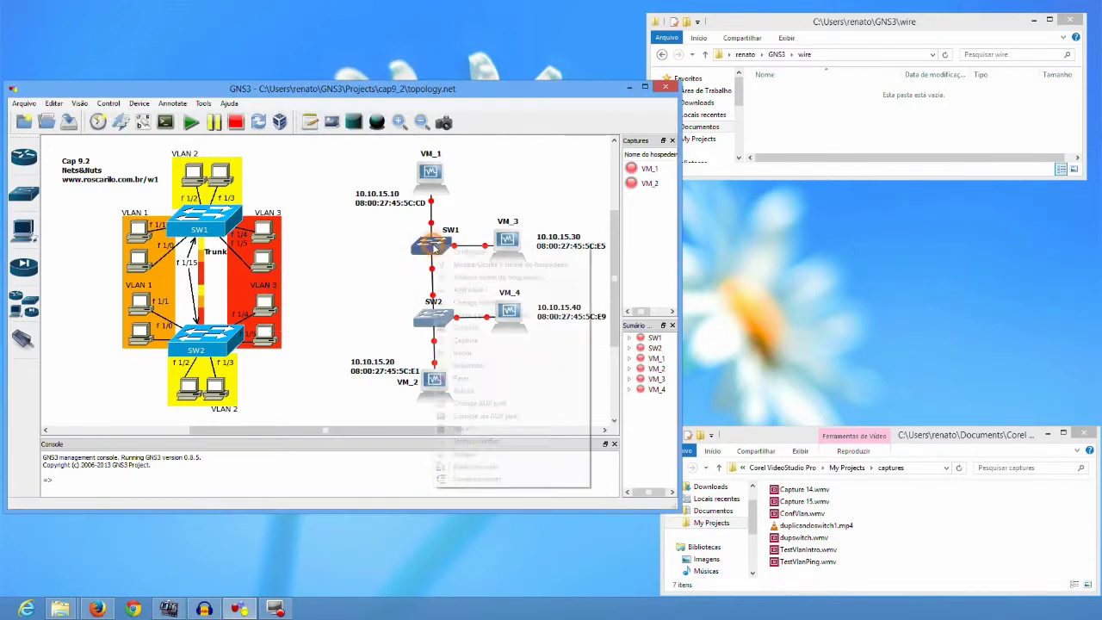
{"action": "left_click", "coordinate": [465, 353]}
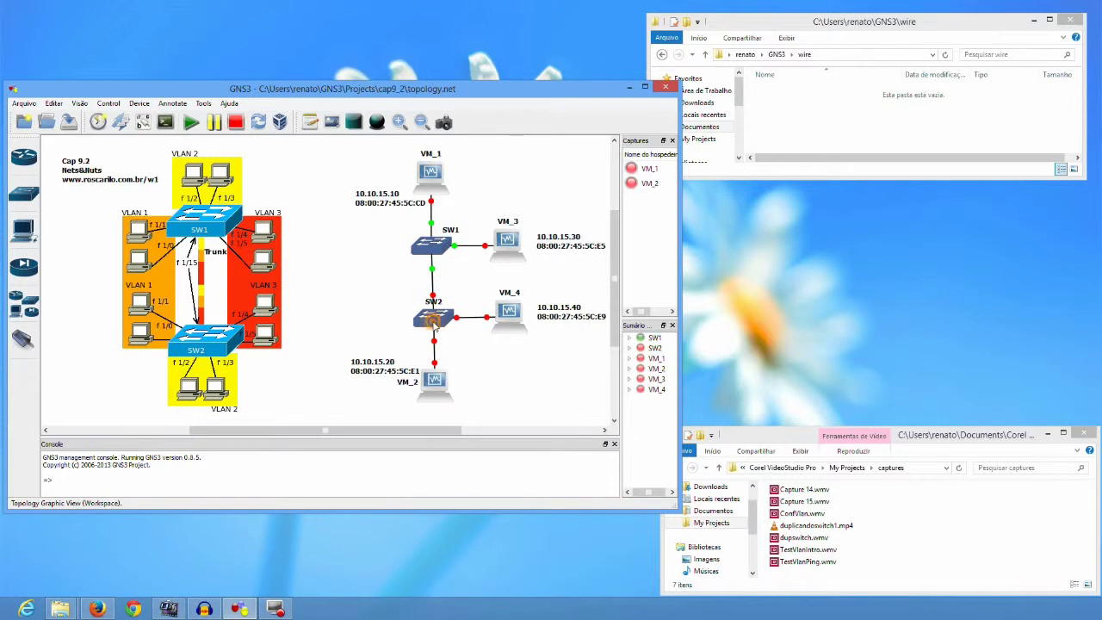
{"action": "right_click", "coordinate": [434, 322]}
{"action": "left_click", "coordinate": [436, 426]}
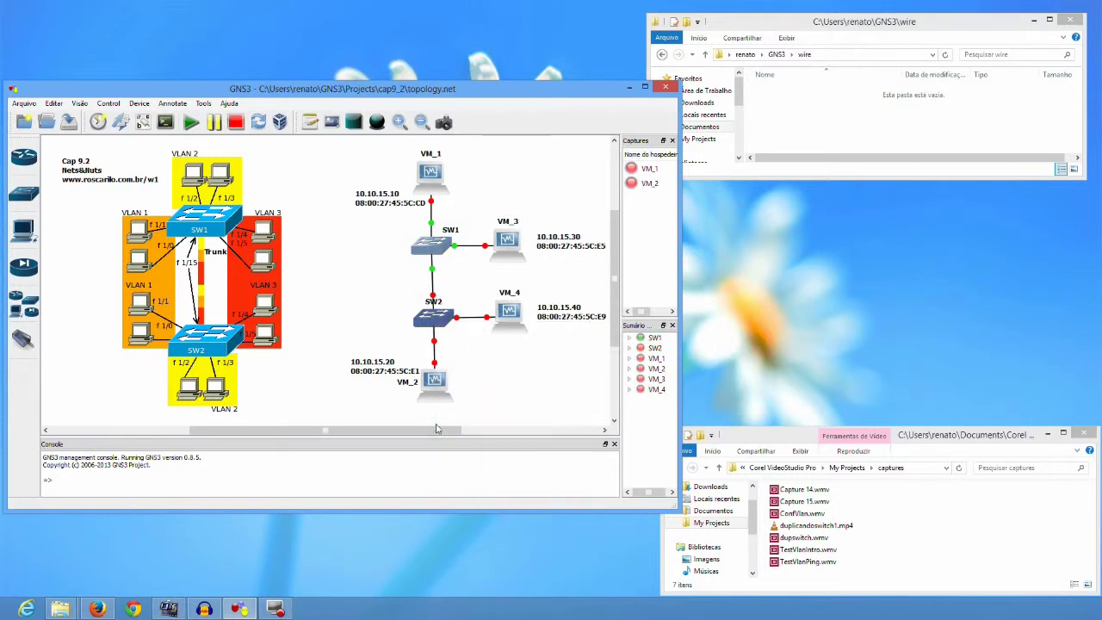
Start a packet capture on the trunk link between SW1 and SW2 with SW1 f1/15 as the source
{"action": "right_click", "coordinate": [432, 272]}
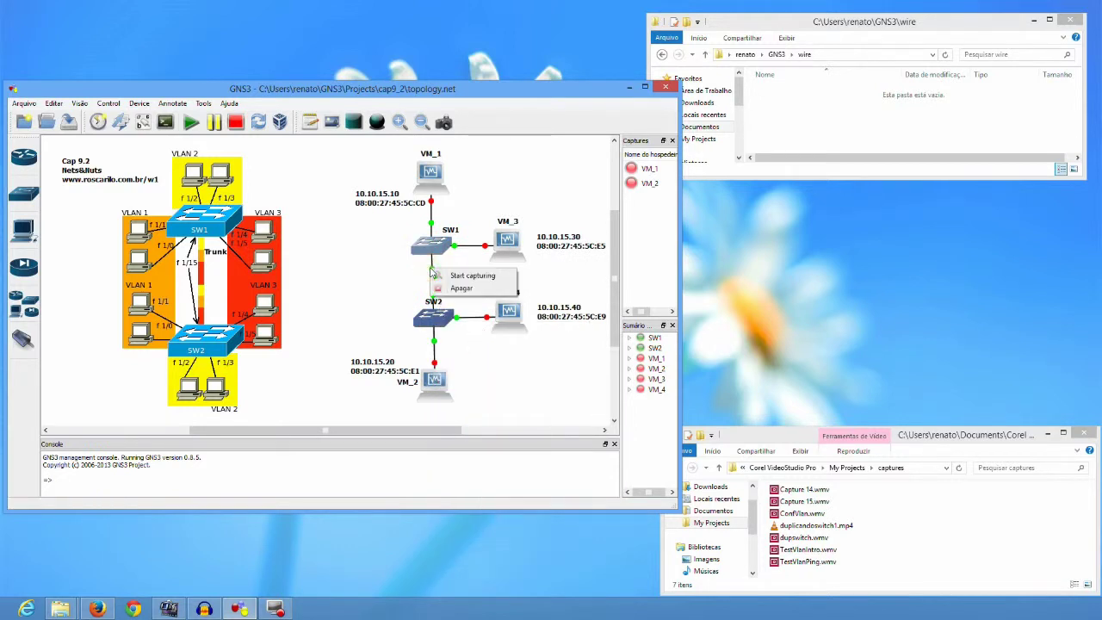
{"action": "left_click", "coordinate": [441, 278]}
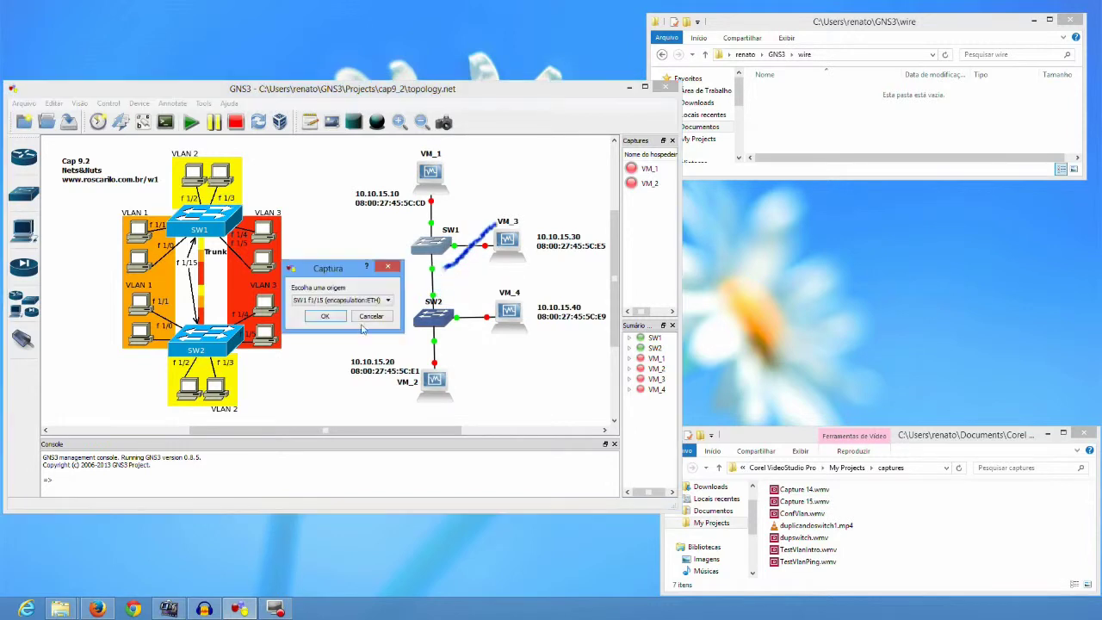
{"action": "left_click", "coordinate": [317, 318]}
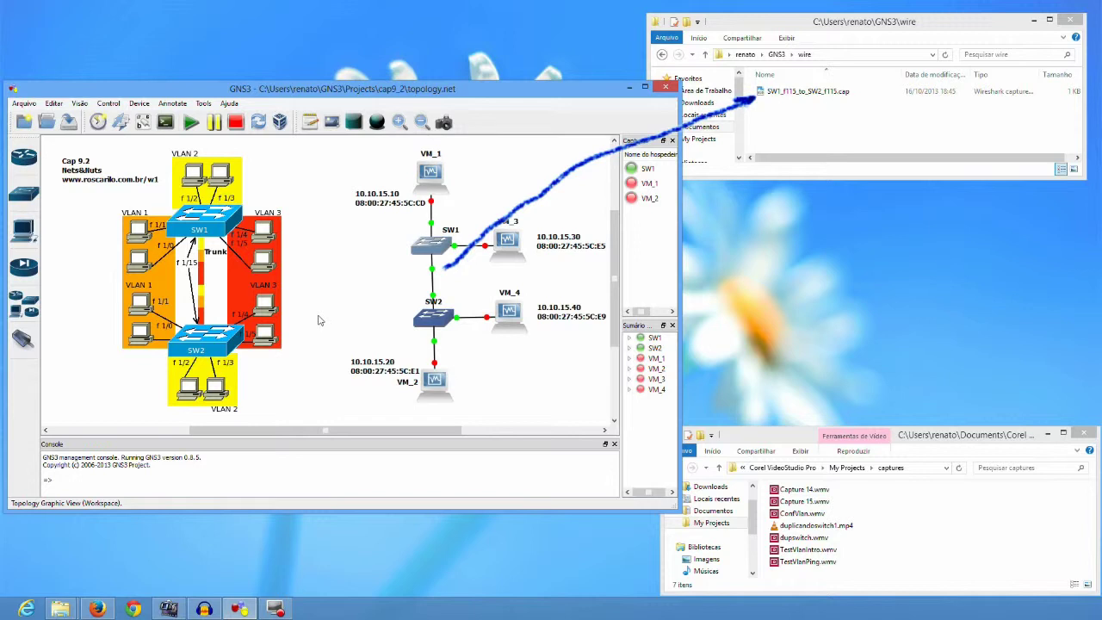
{"action": "left_click", "coordinate": [791, 96]}
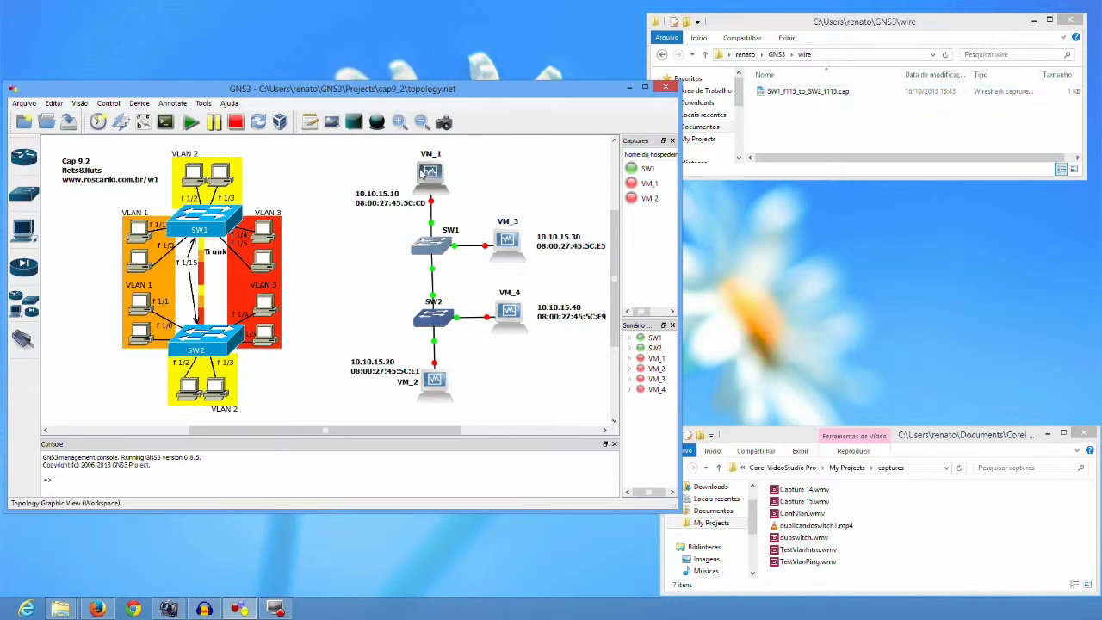
Start the virtual machines VM_1 and VM_2 in the topology
{"action": "mouse_move", "coordinate": [423, 172]}
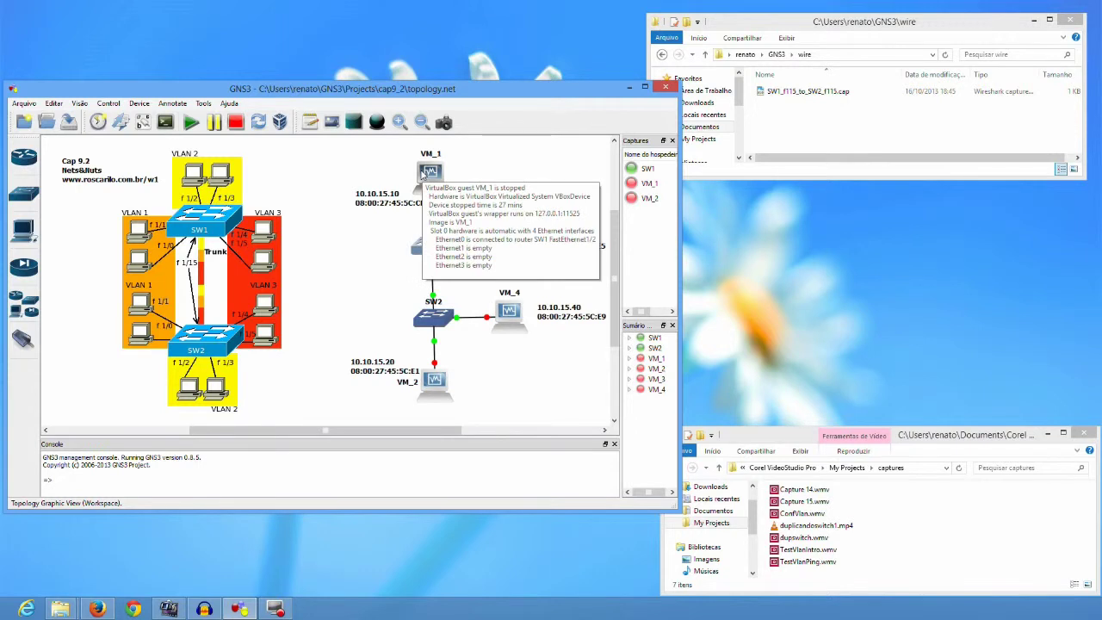
{"action": "right_click", "coordinate": [423, 172]}
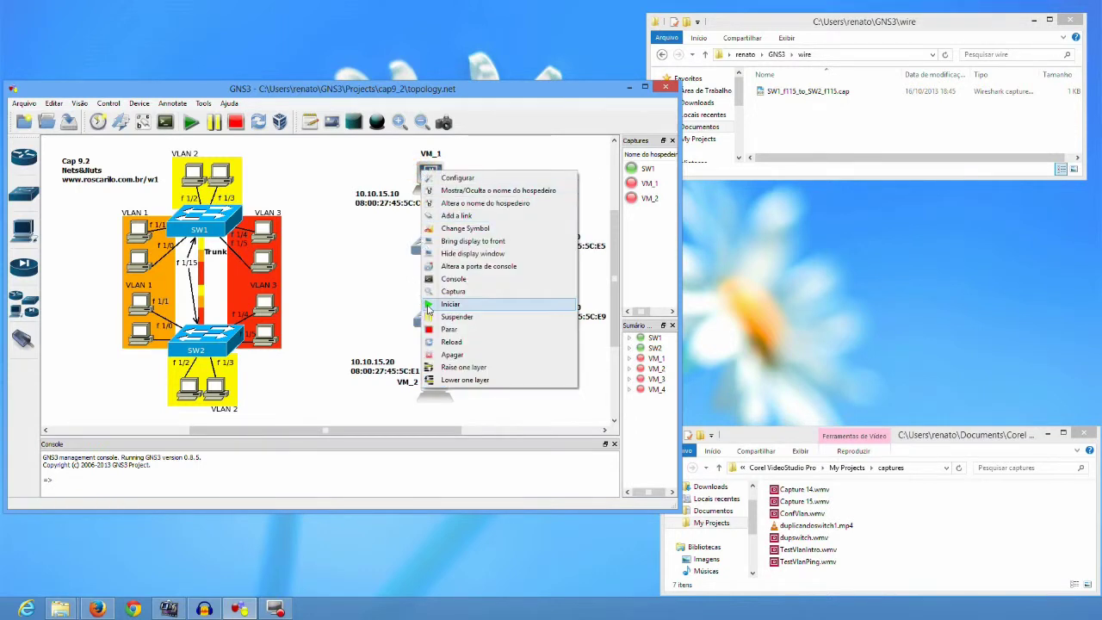
{"action": "left_click", "coordinate": [427, 307]}
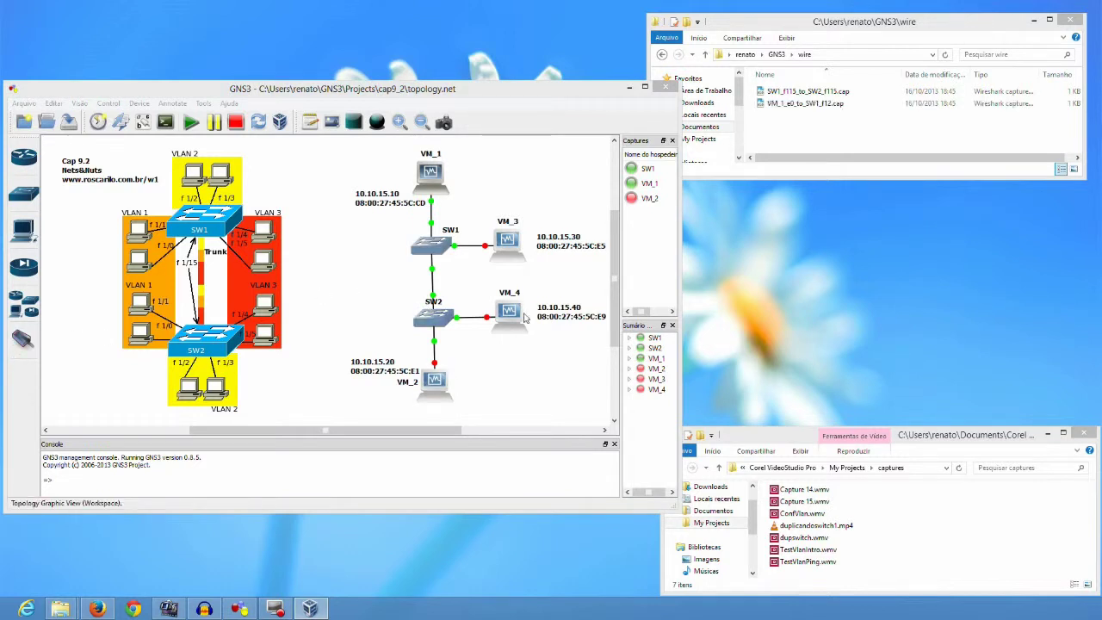
{"action": "right_click", "coordinate": [435, 379]}
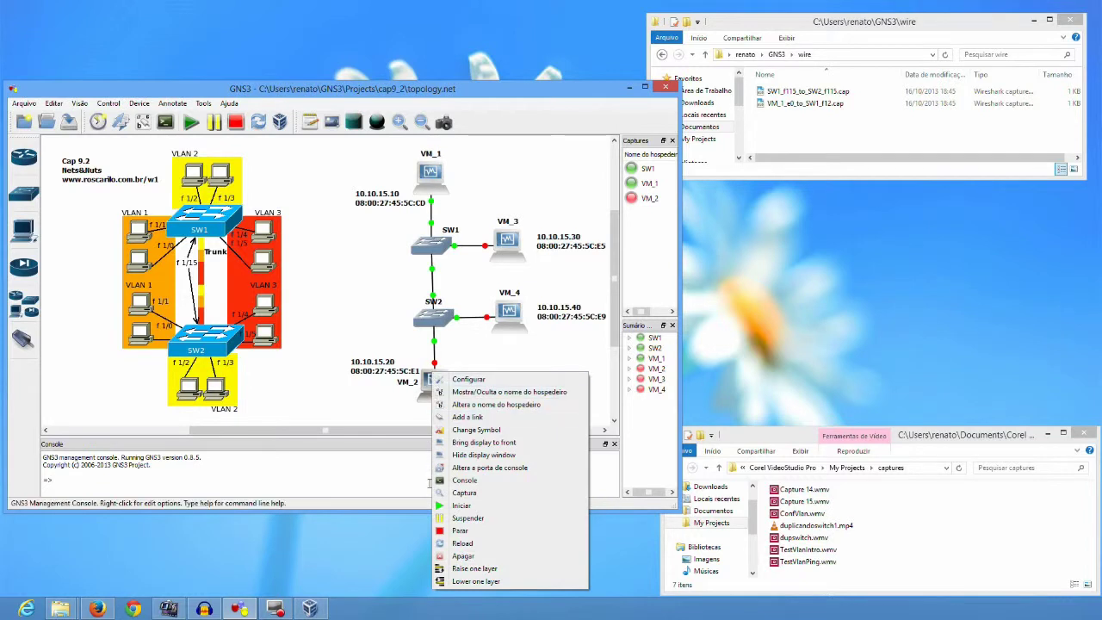
{"action": "left_click", "coordinate": [436, 511]}
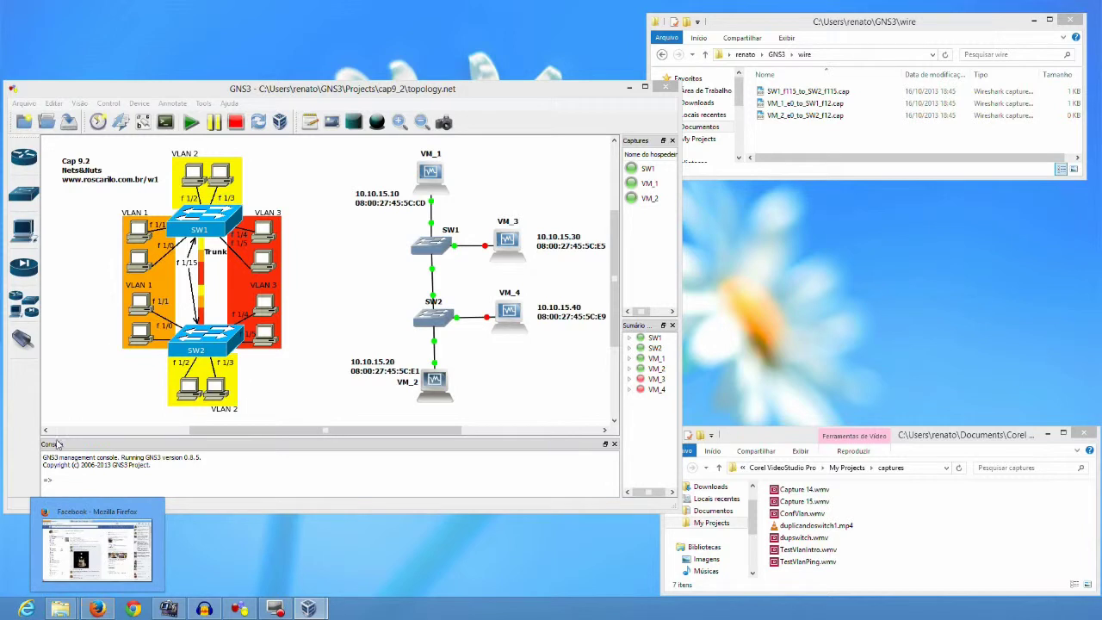
Open the VM_1 and VM_2 captures in Wireshark and arrange their windows one above the other
{"action": "right_click", "coordinate": [636, 176]}
{"action": "left_click", "coordinate": [635, 241]}
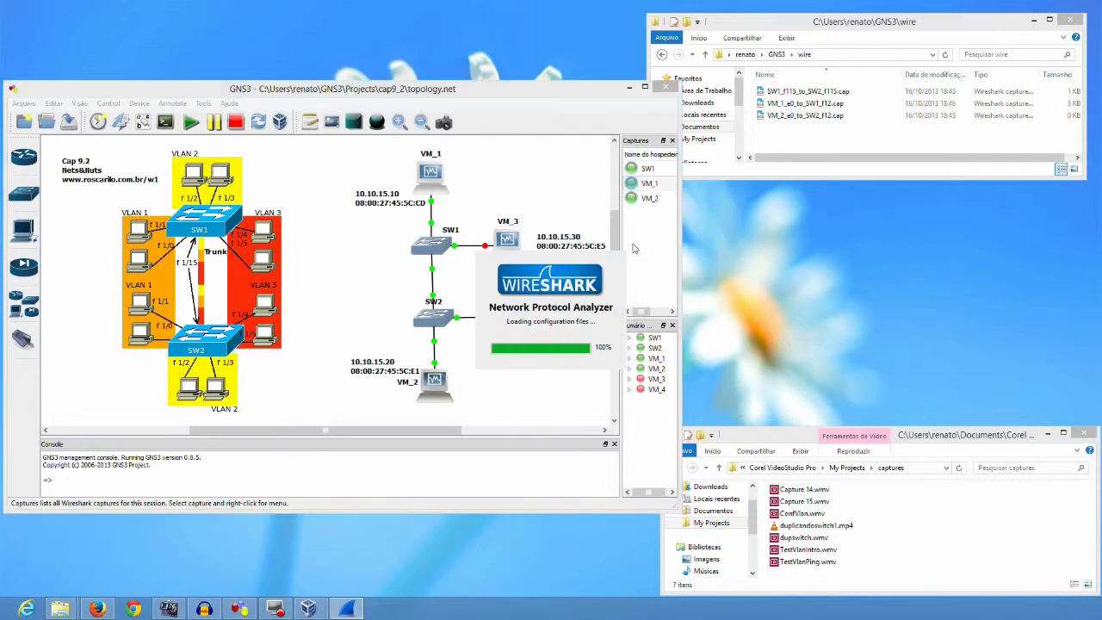
{"action": "left_click_drag", "start_coordinate": [14, 21], "coordinate": [379, 17]}
{"action": "right_click", "coordinate": [637, 198]}
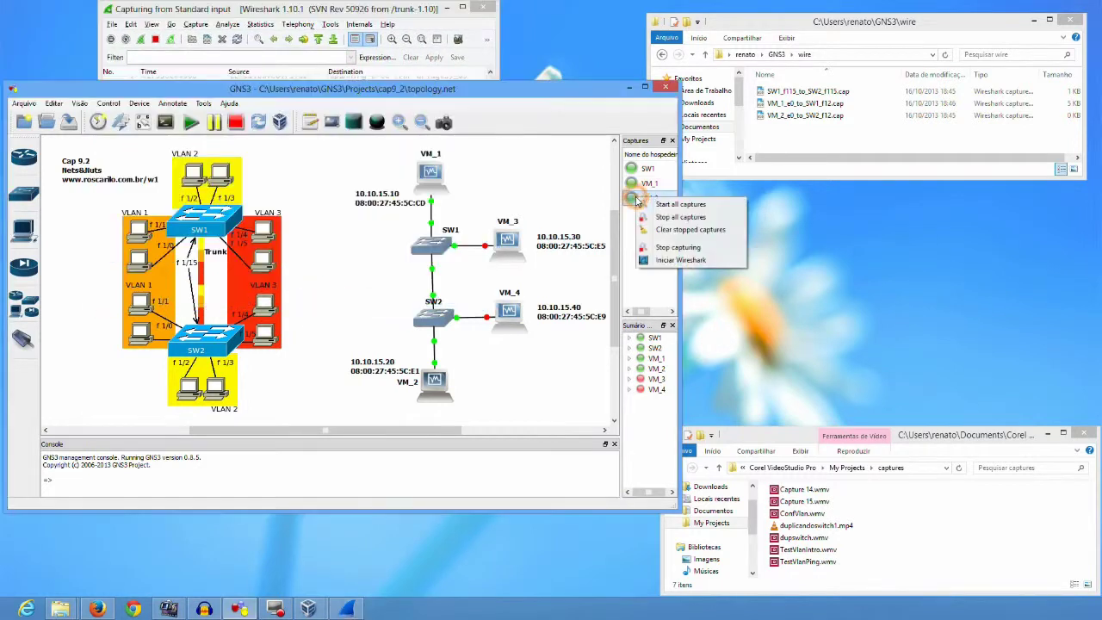
{"action": "left_click", "coordinate": [678, 260]}
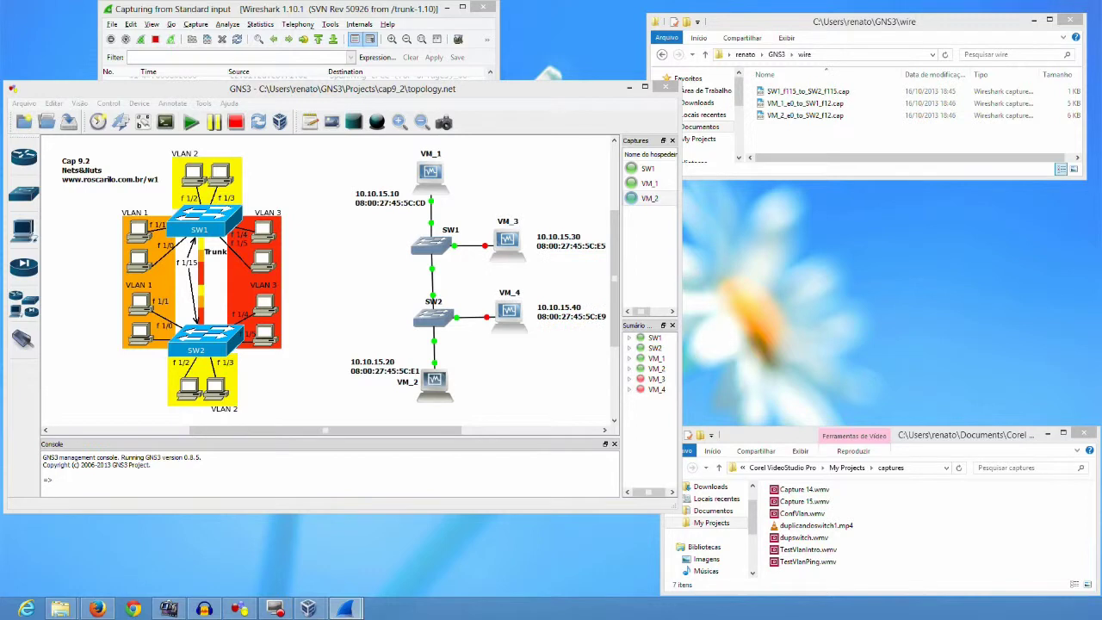
{"action": "left_click_drag", "start_coordinate": [352, 310], "coordinate": [348, 315]}
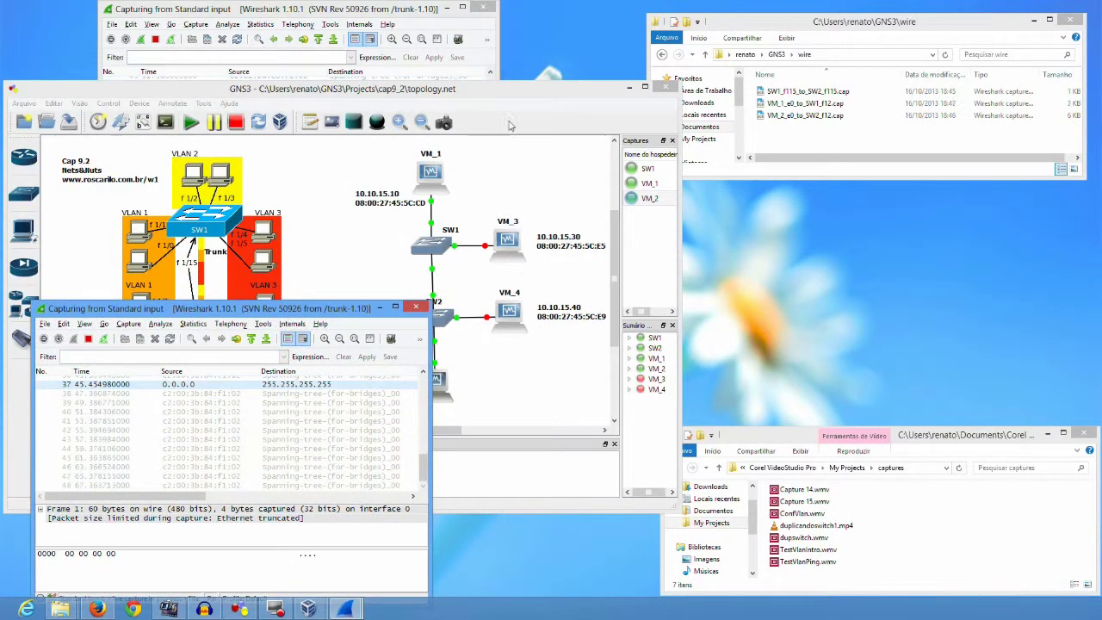
Open the SW1 trunk capture in Wireshark, place its window beside the VM captures and widen it
{"action": "left_click", "coordinate": [678, 181]}
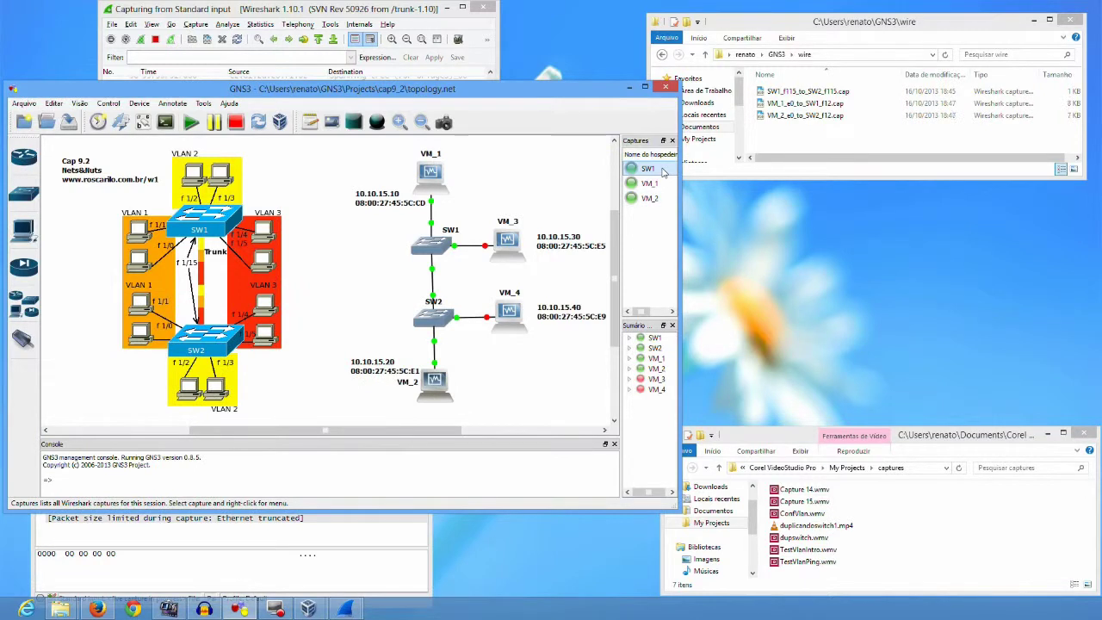
{"action": "right_click", "coordinate": [663, 173]}
{"action": "left_click", "coordinate": [674, 232]}
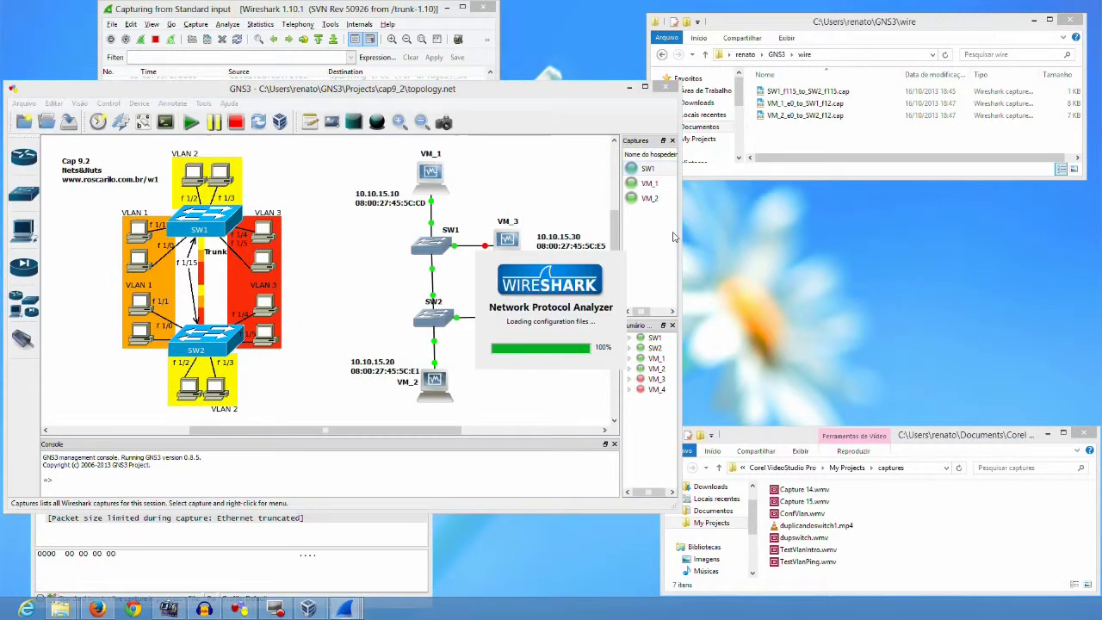
{"action": "left_click_drag", "start_coordinate": [221, 84], "coordinate": [914, 148]}
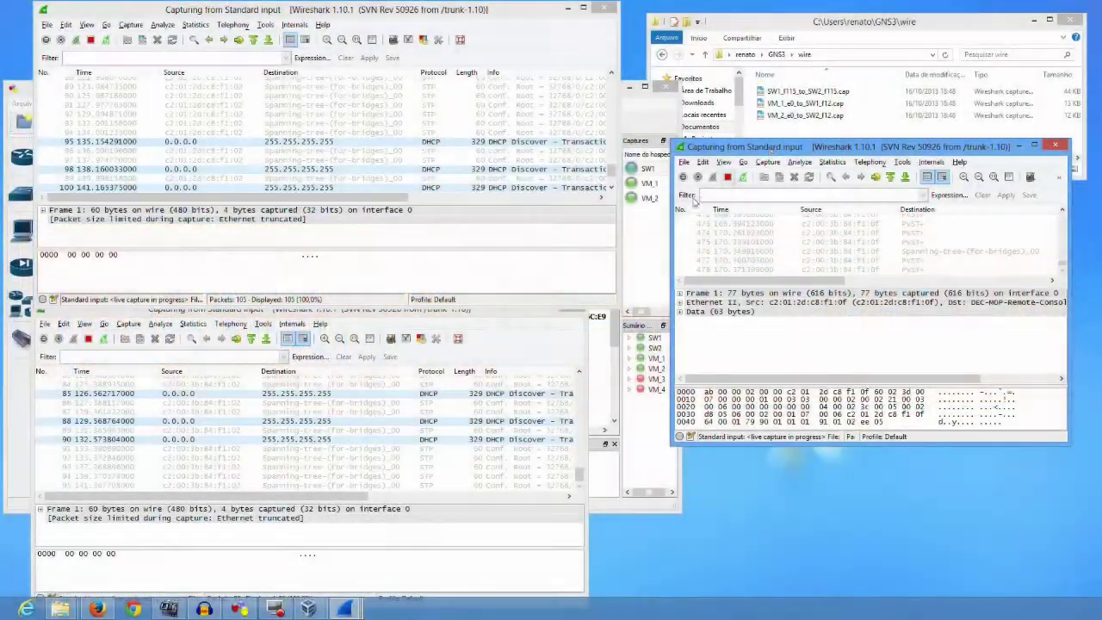
{"action": "mouse_move", "coordinate": [674, 217]}
{"action": "left_mouse_down"}
{"action": "mouse_move", "coordinate": [632, 224]}
{"action": "mouse_move", "coordinate": [541, 271]}
{"action": "left_mouse_up"}
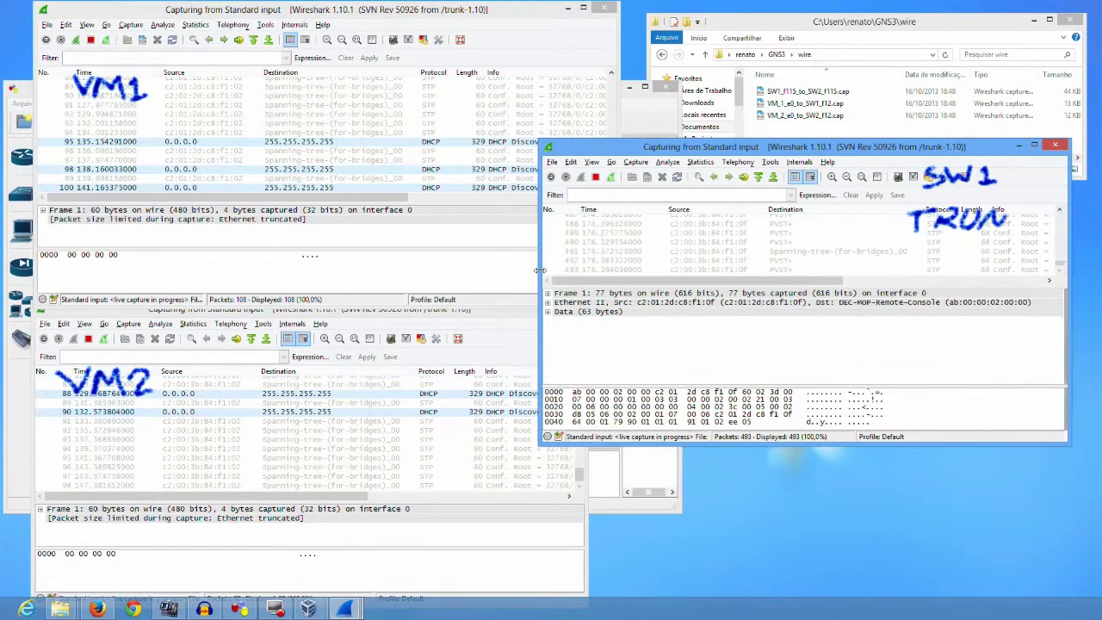
Place the VM_1 console beside the GNS3 topology and ping VM_2 at 10.10.15.20 from it
{"action": "left_click", "coordinate": [606, 509]}
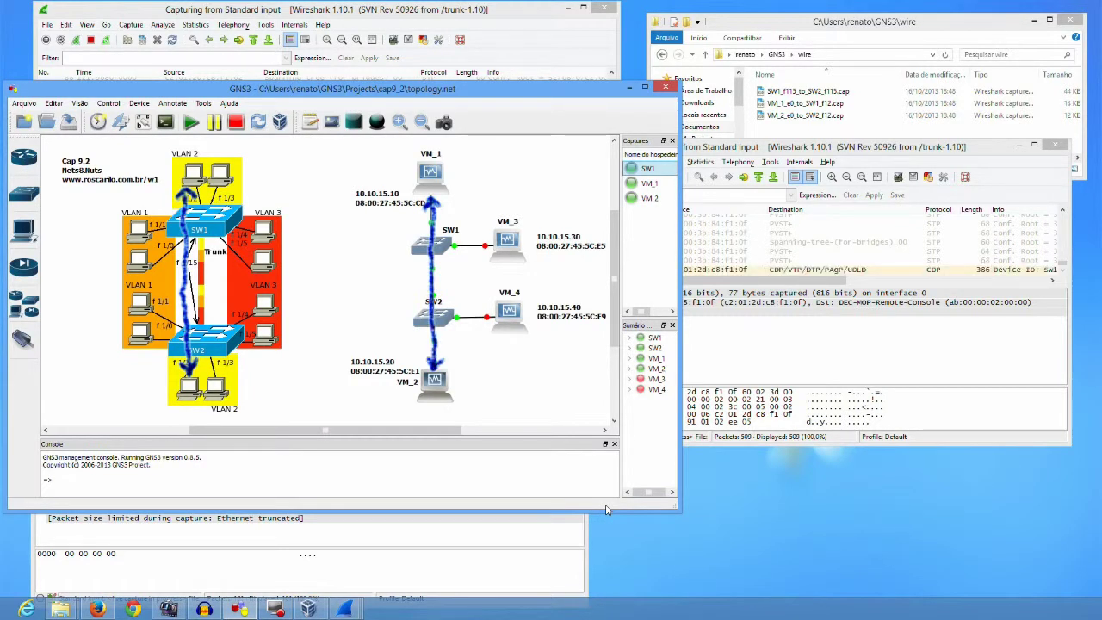
{"action": "left_click_drag", "start_coordinate": [171, 131], "coordinate": [849, 319]}
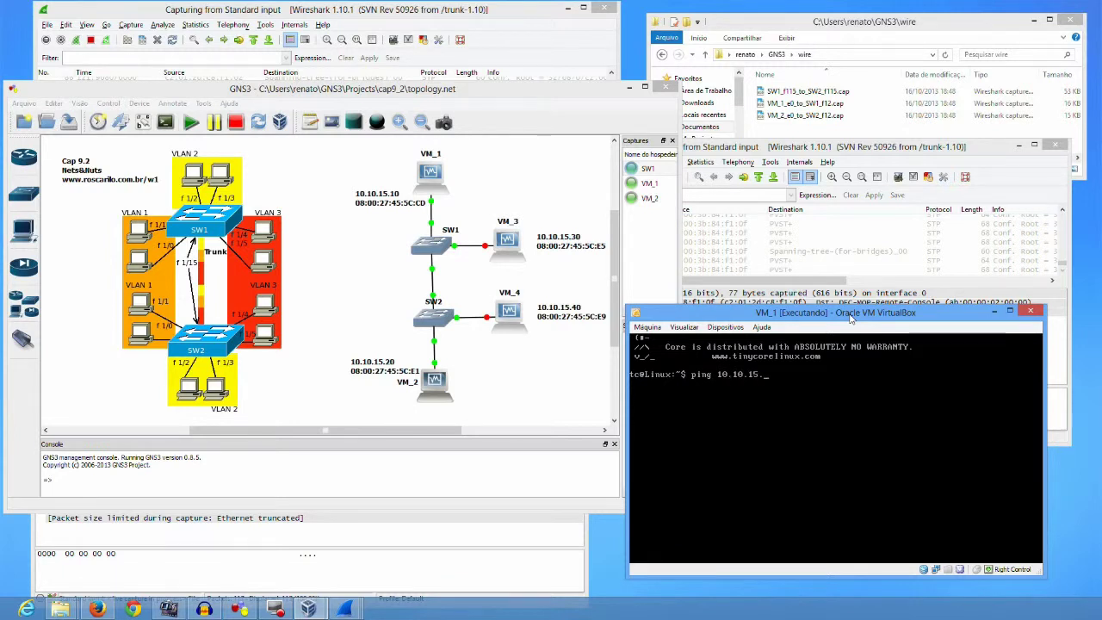
{"action": "key", "text": "Return"}
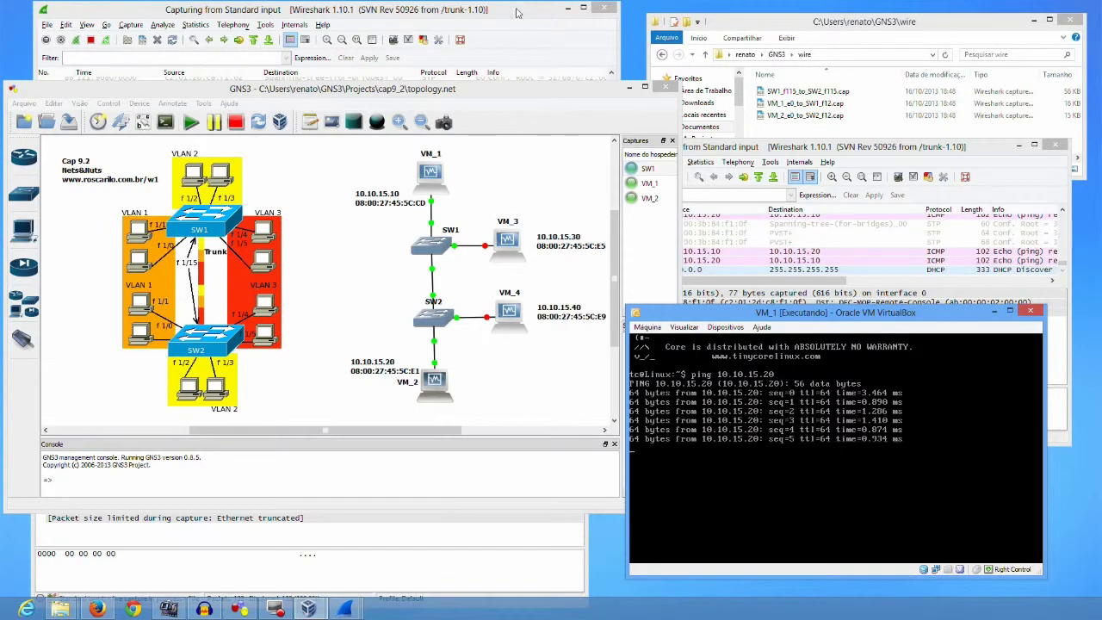
Bring the VM_1 and VM_2 captures forward to watch the ping traffic and stop the ping in the VM_1 console
{"action": "left_click", "coordinate": [482, 10]}
{"action": "left_click_drag", "start_coordinate": [610, 142], "coordinate": [609, 199]}
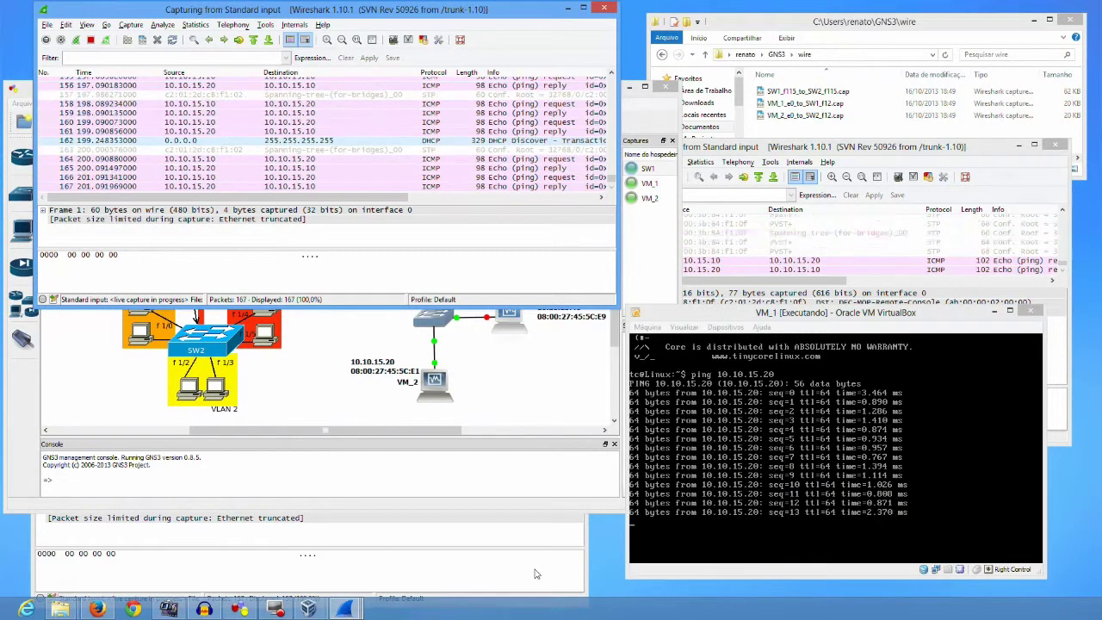
{"action": "left_click", "coordinate": [536, 573]}
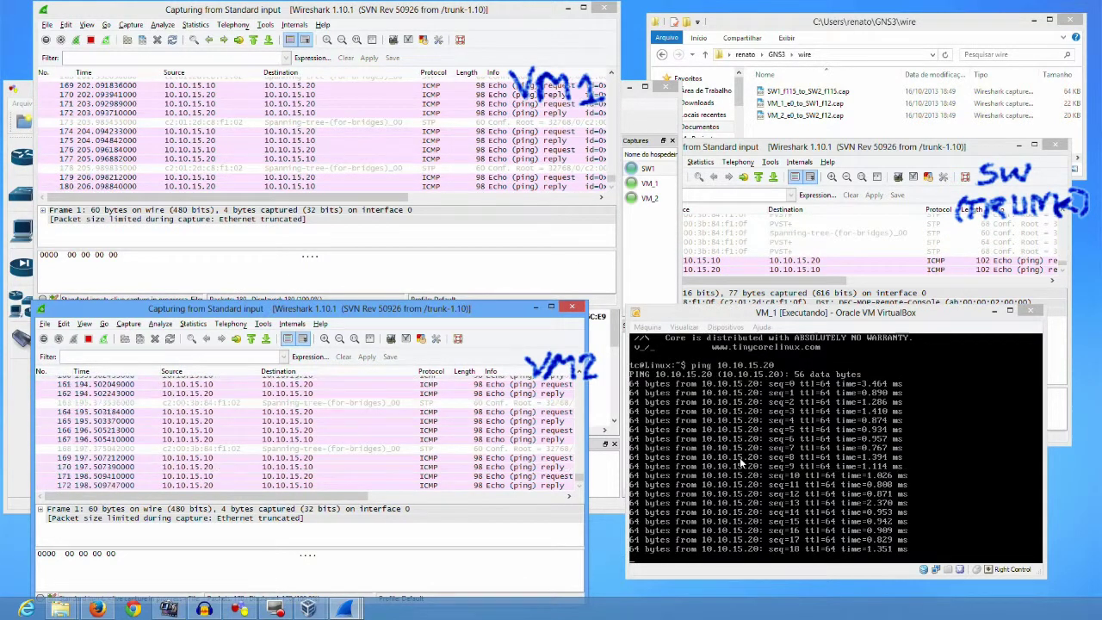
{"action": "left_click", "coordinate": [740, 464]}
{"action": "key", "text": "ctrl+c"}
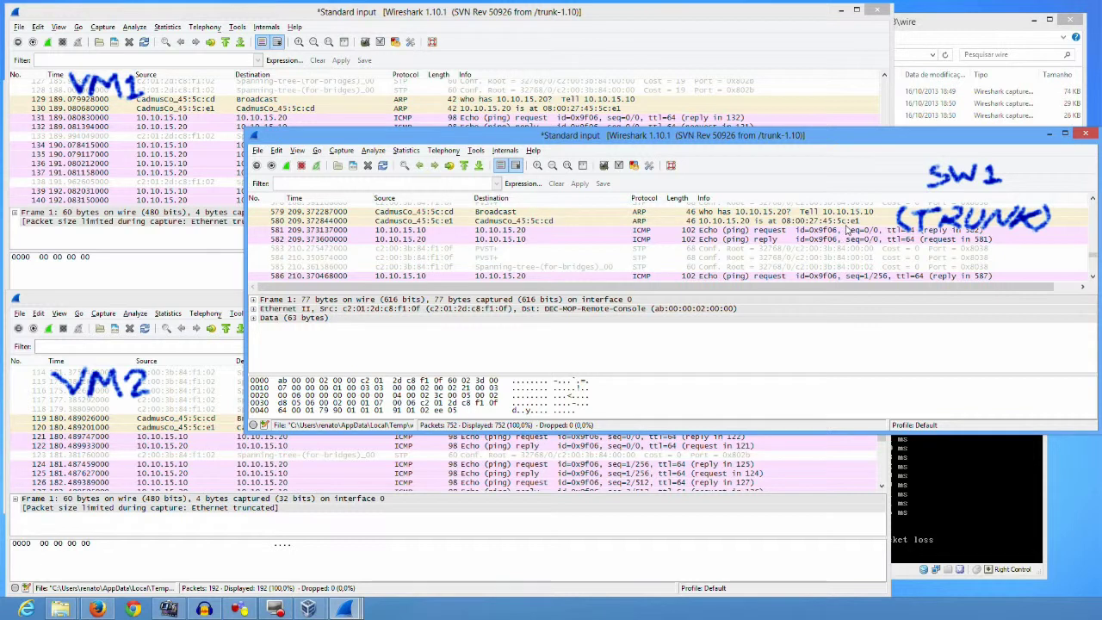
Select the first ICMP echo request in the SW1 trunk, VM_1 and VM_2 captures and make the VM_1 capture window taller
{"action": "left_click", "coordinate": [847, 233]}
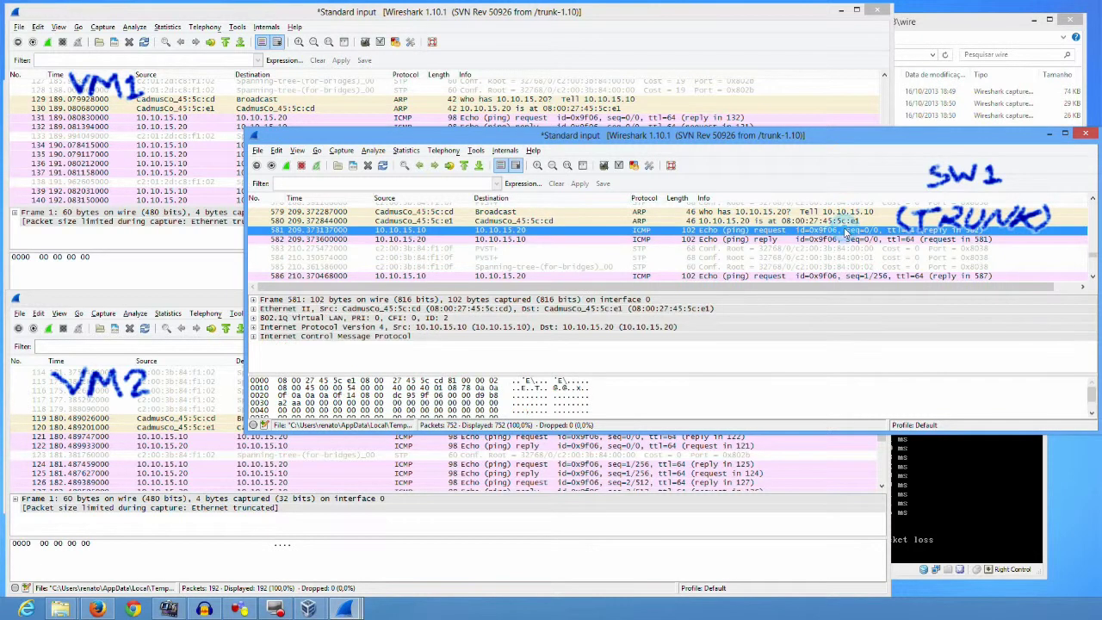
{"action": "left_click", "coordinate": [749, 35]}
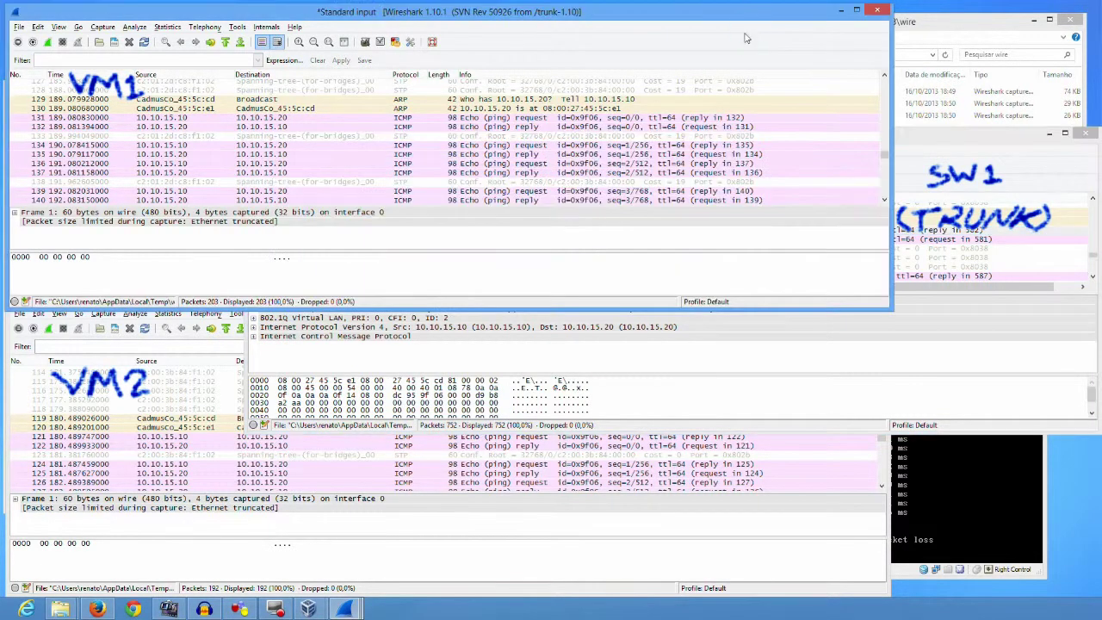
{"action": "left_click", "coordinate": [635, 118]}
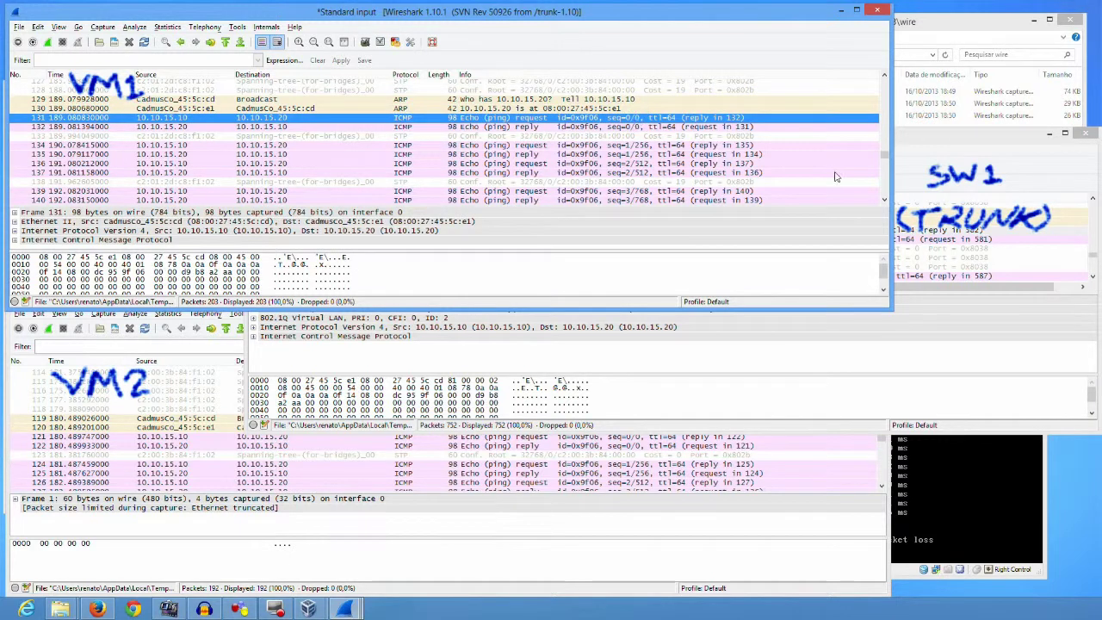
{"action": "left_click", "coordinate": [217, 439]}
{"action": "left_click_drag", "start_coordinate": [383, 293], "coordinate": [384, 341]}
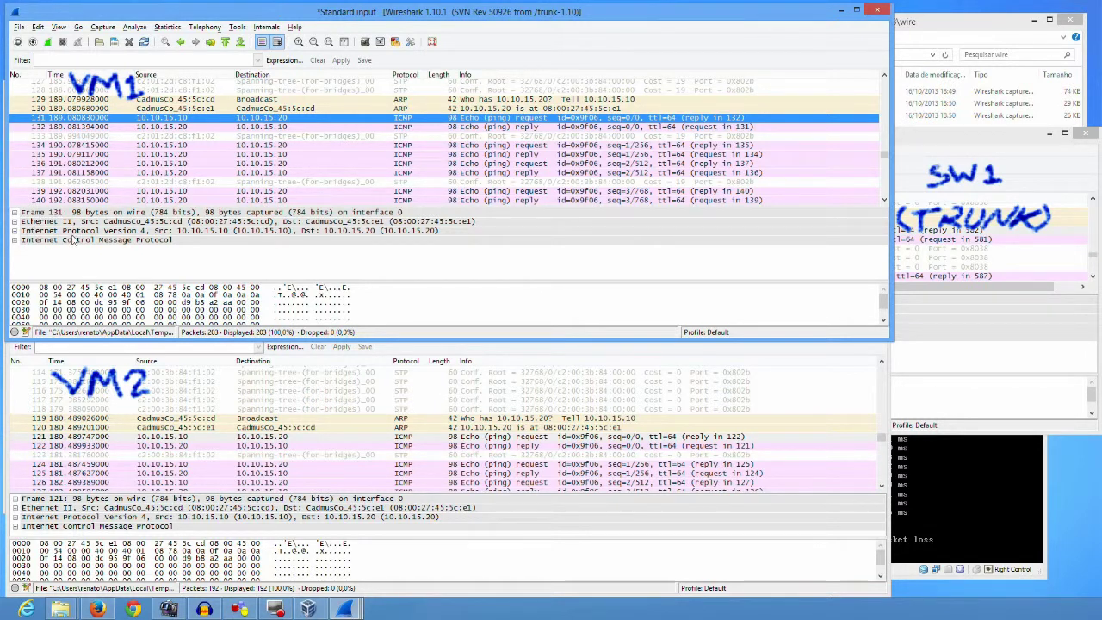
Expand the 802.1Q header of the first echo request in the trunk capture and inspect its VLAN ID and the matching reply
{"action": "left_click", "coordinate": [912, 138]}
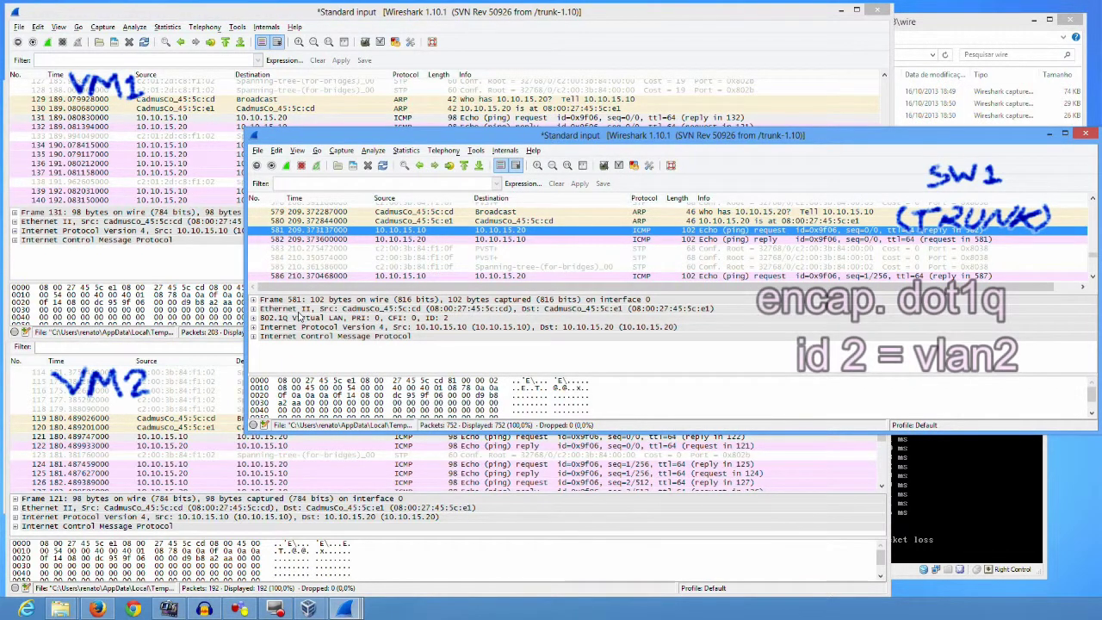
{"action": "left_click", "coordinate": [253, 317]}
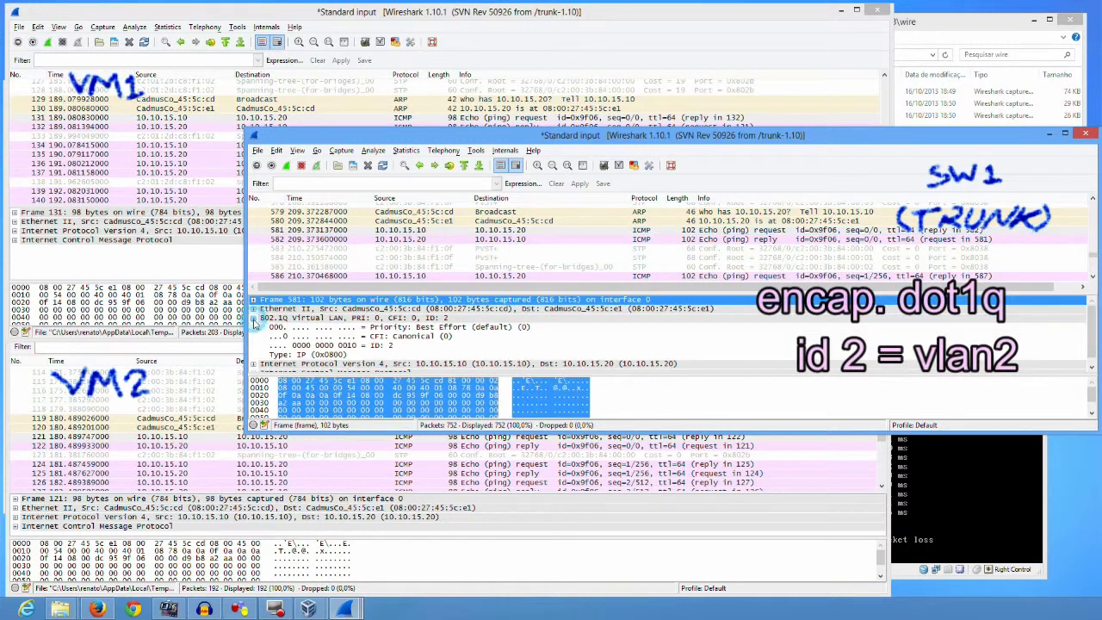
{"action": "left_click", "coordinate": [383, 345]}
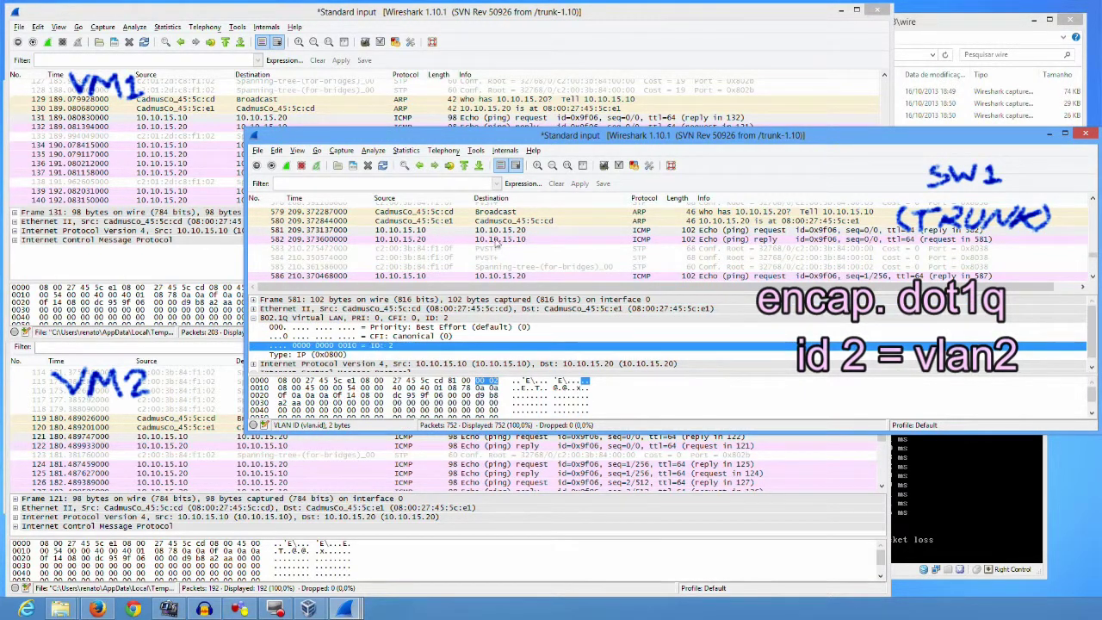
{"action": "left_click", "coordinate": [496, 241]}
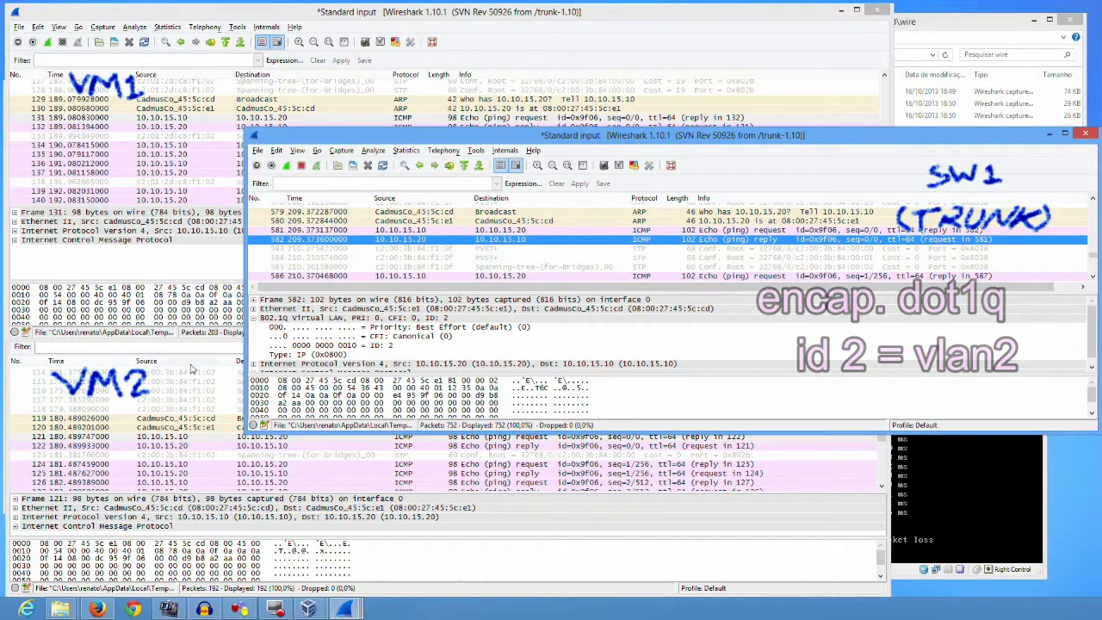
Compare the protocol layers of the first echo request in the VM_2 and VM_1 captures
{"action": "left_click", "coordinate": [198, 540]}
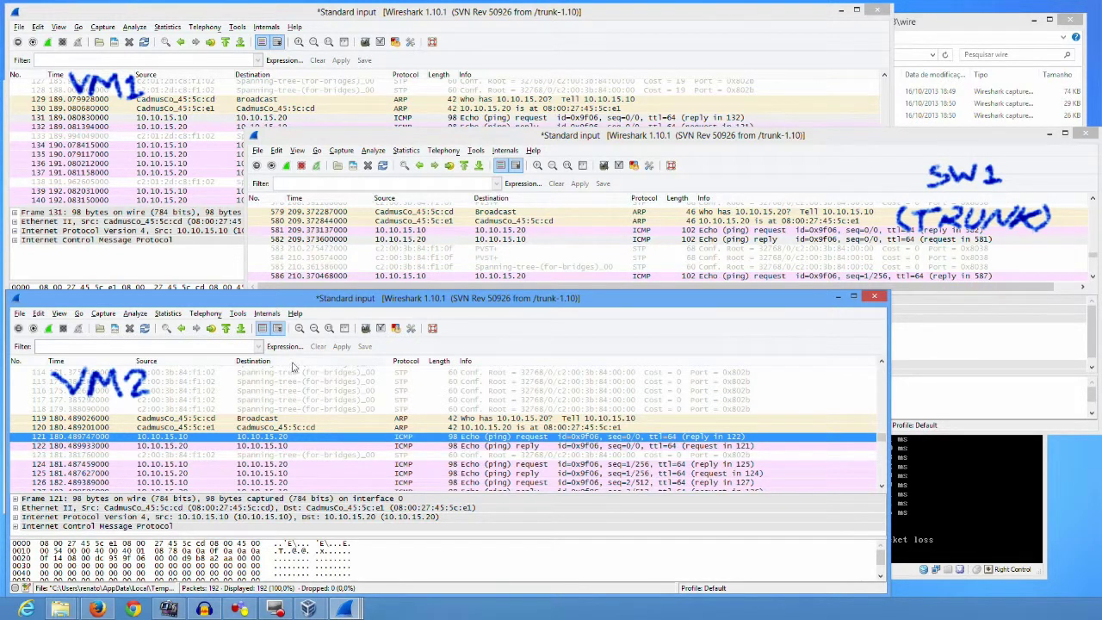
{"action": "left_click", "coordinate": [265, 10]}
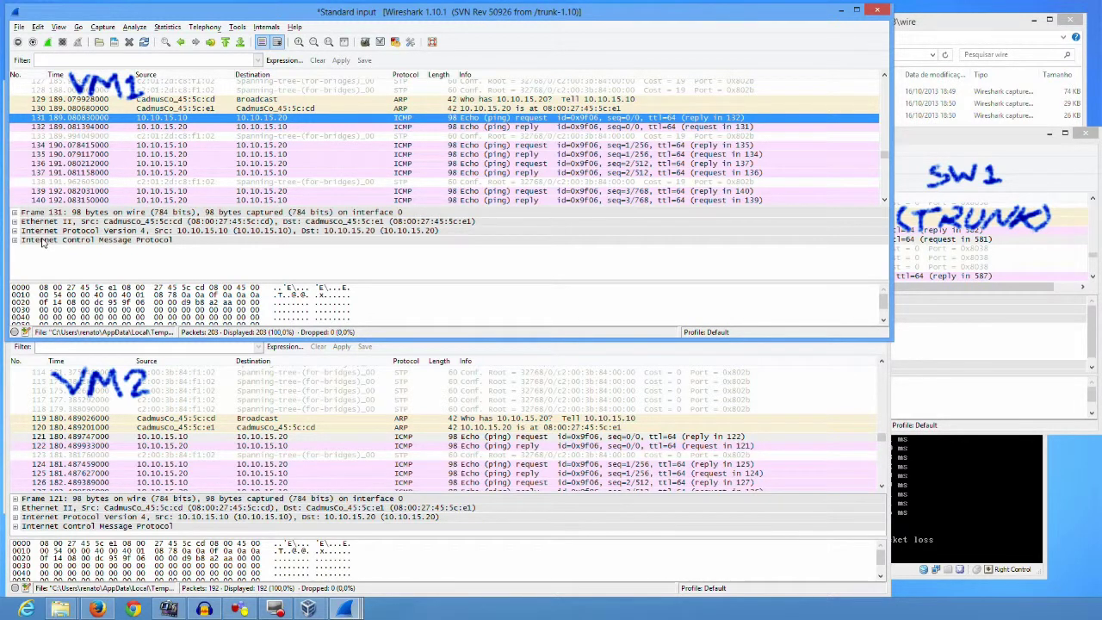
{"action": "left_click", "coordinate": [551, 213]}
Examine the 802.1Q header of the first echo reply in the SW1 trunk capture and collapse it
{"action": "left_click", "coordinate": [898, 146]}
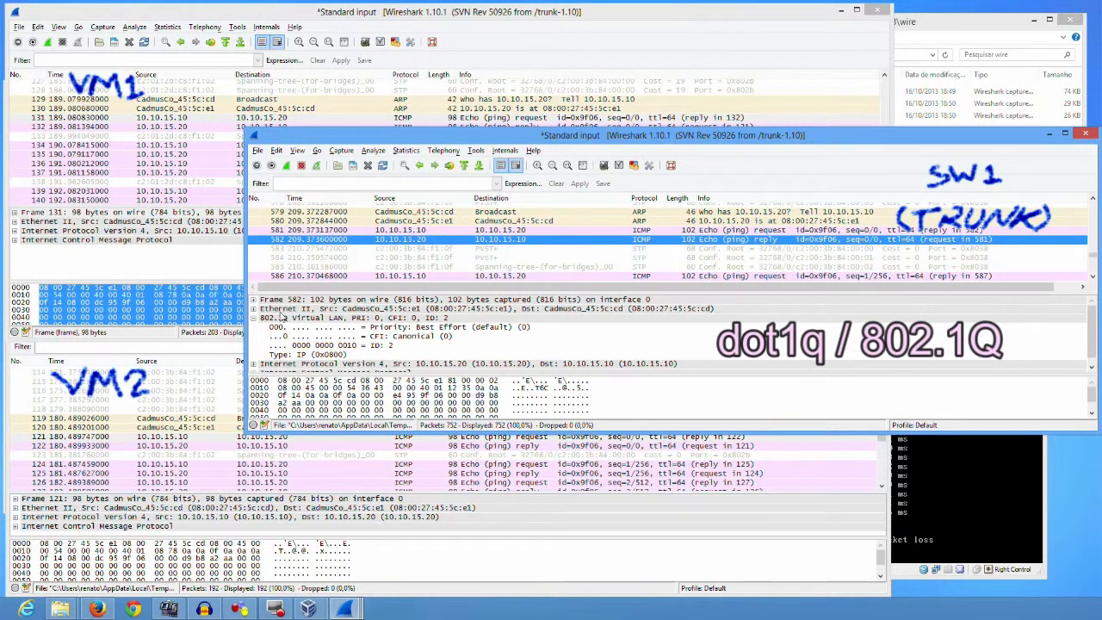
{"action": "left_click", "coordinate": [254, 319]}
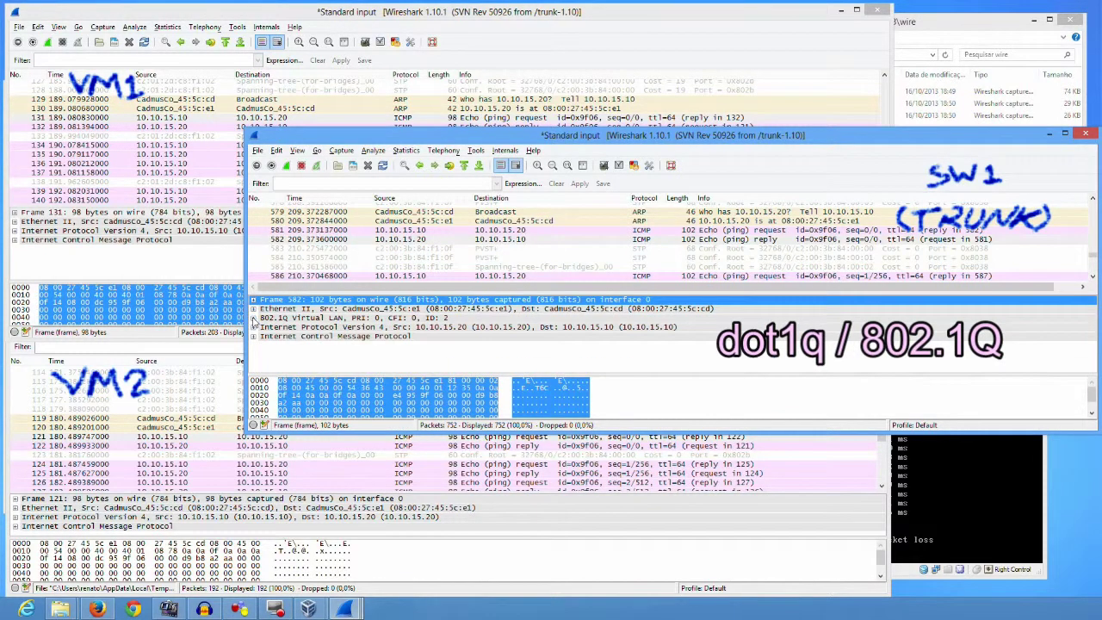
{"action": "left_click", "coordinate": [254, 319]}
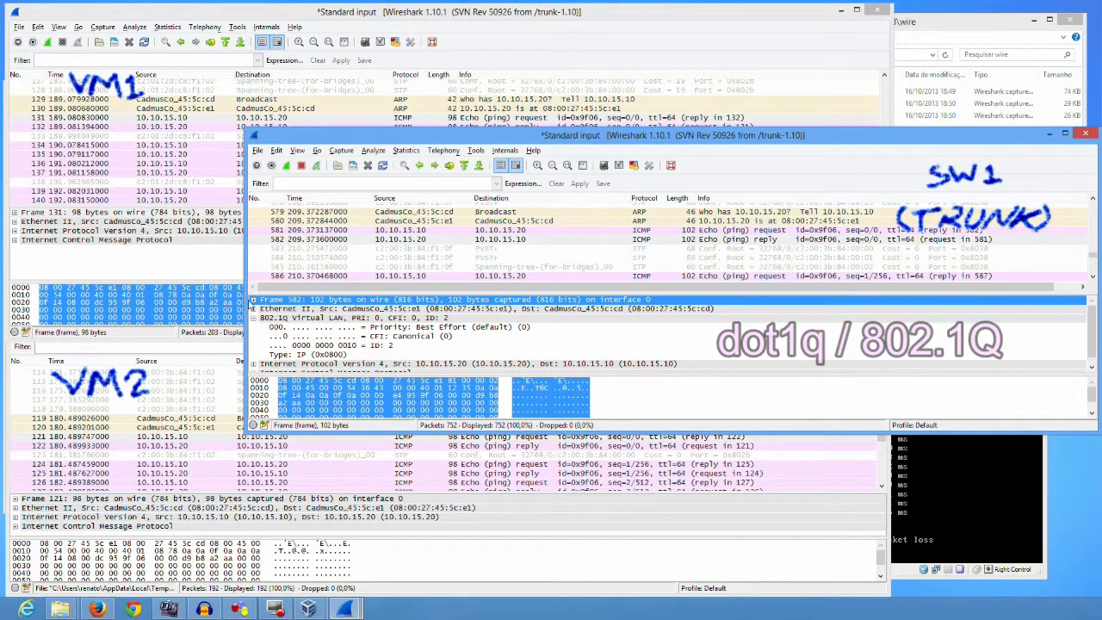
{"action": "left_click", "coordinate": [254, 318]}
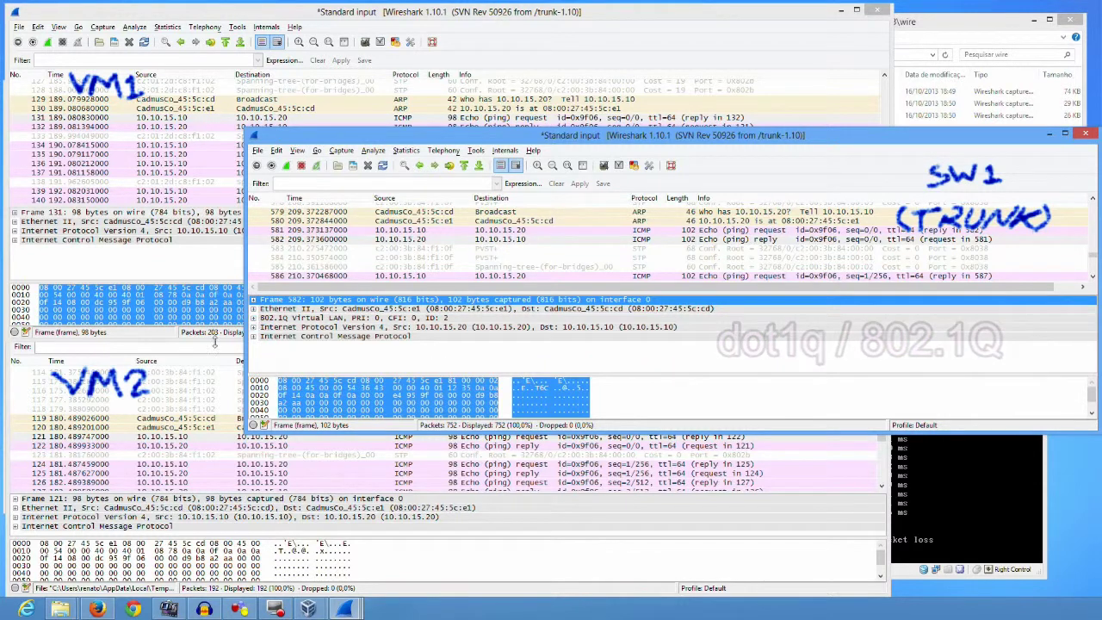
Check the protocol layers of the first echo request in the VM_2 capture and switch to the GNS3 topology
{"action": "left_click", "coordinate": [186, 373]}
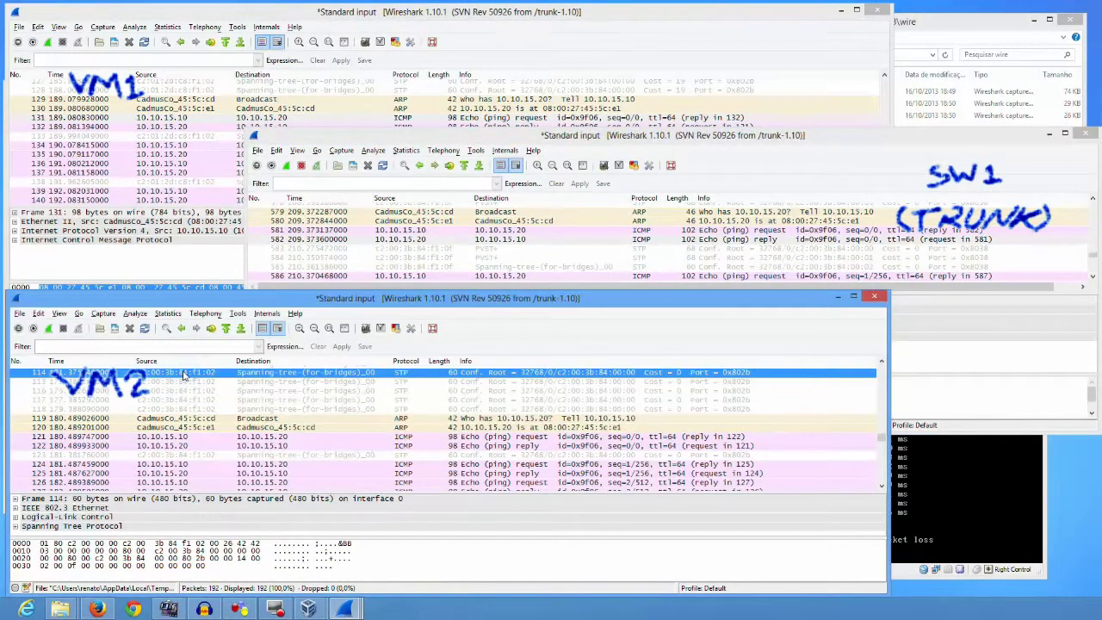
{"action": "left_click", "coordinate": [186, 438]}
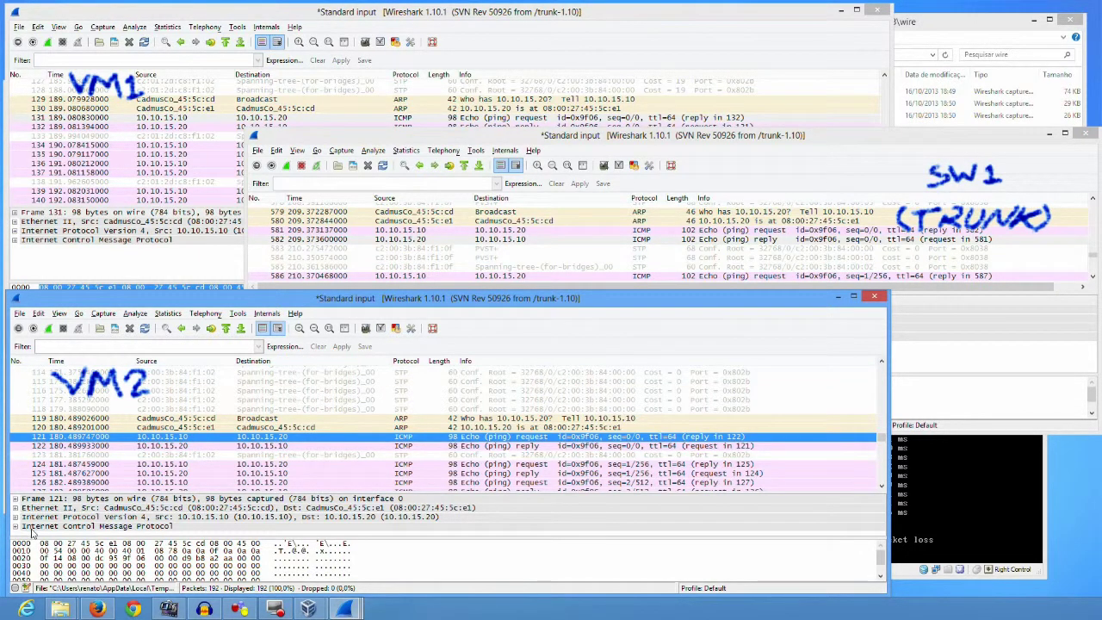
{"action": "left_click", "coordinate": [239, 609]}
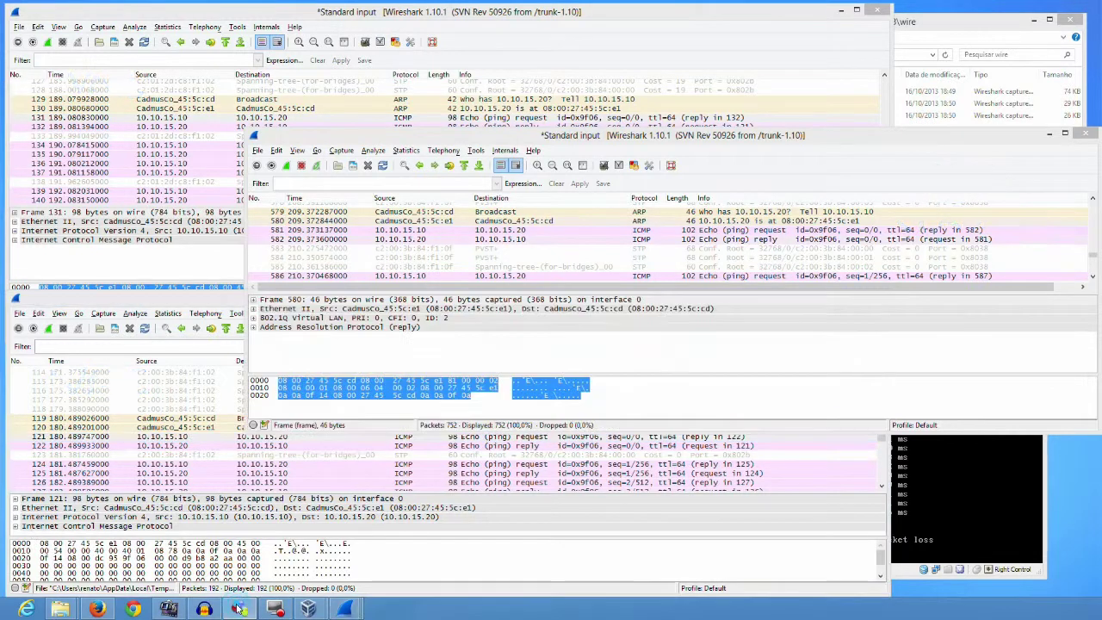
{"action": "left_click", "coordinate": [239, 609]}
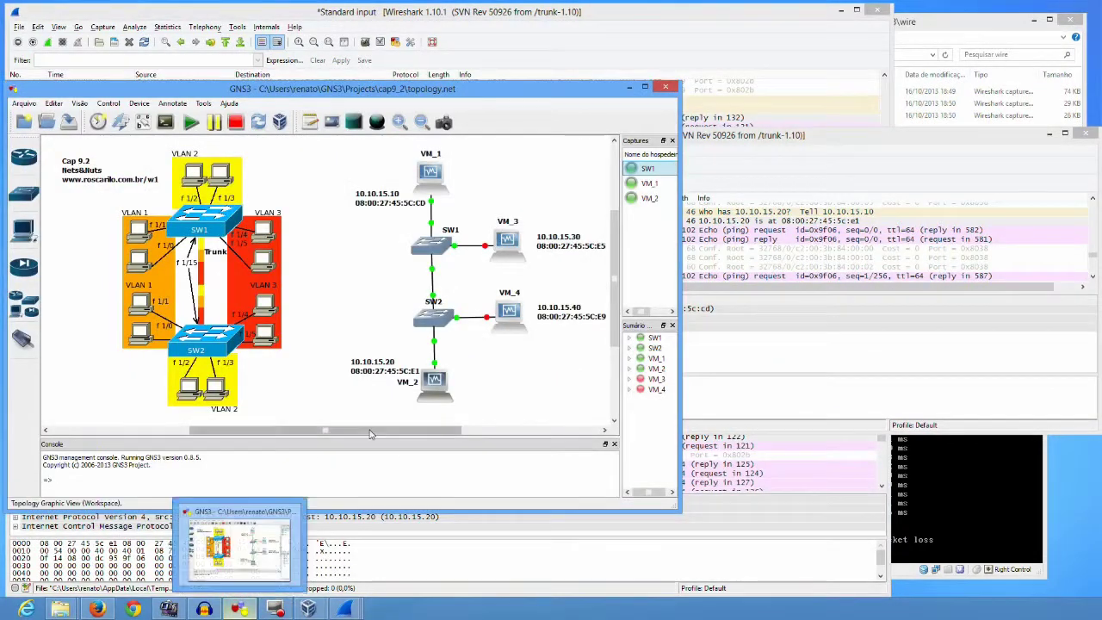